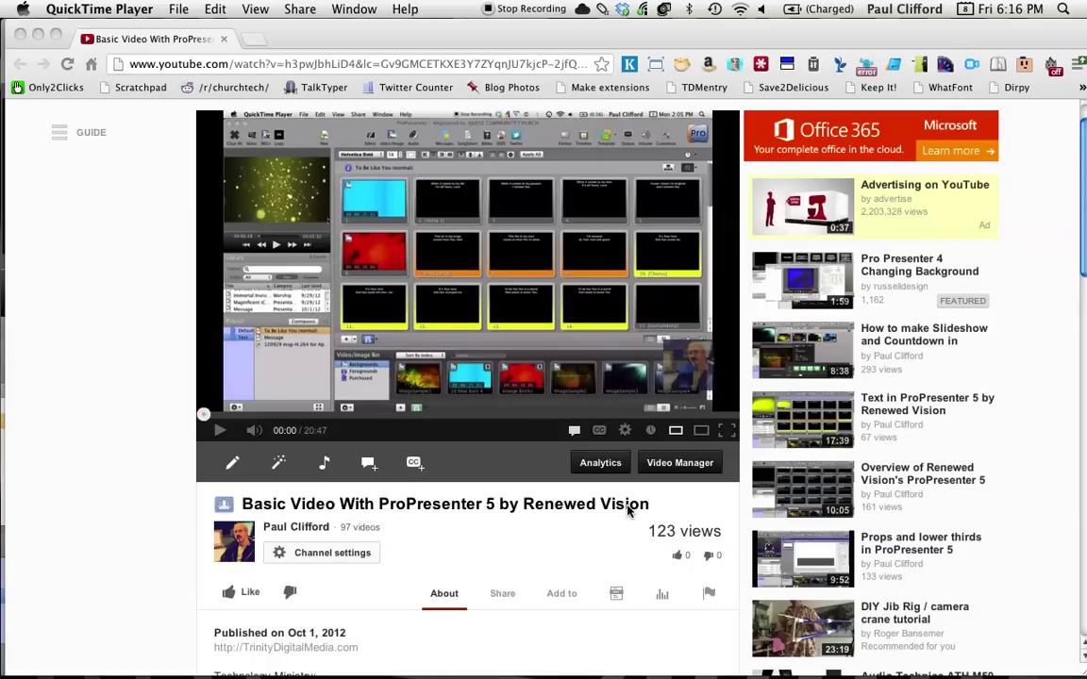
Step: Scroll to the comments and briefly spotlight the viewer's question about auto-playing several music videos
scroll(628, 510, down, 7)
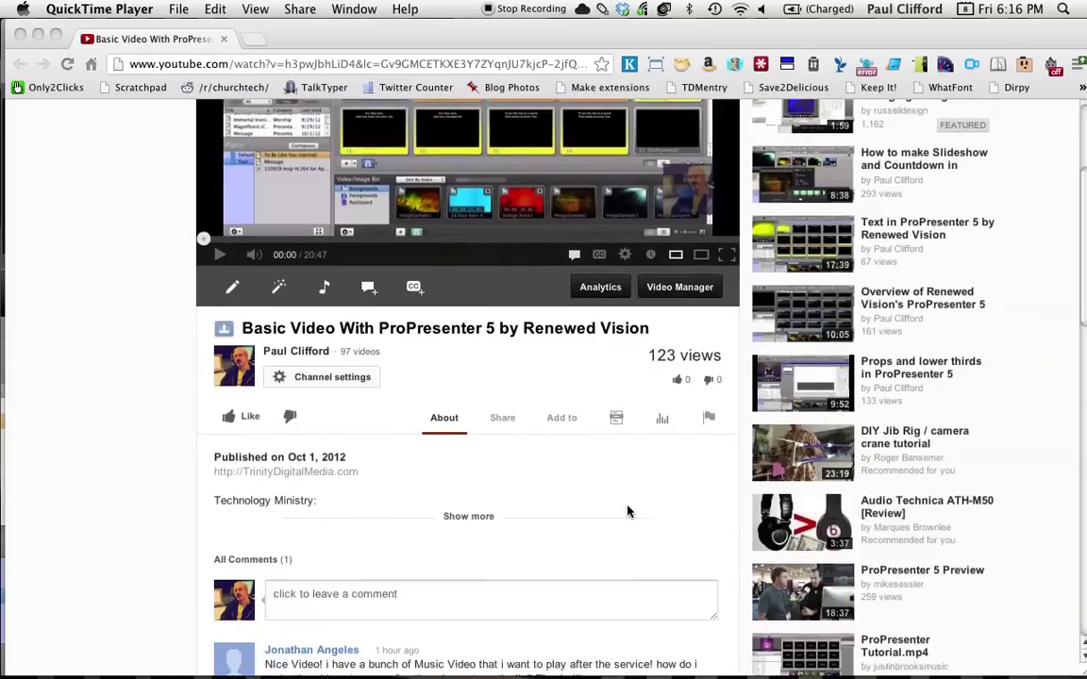
scroll(628, 509, down, 3)
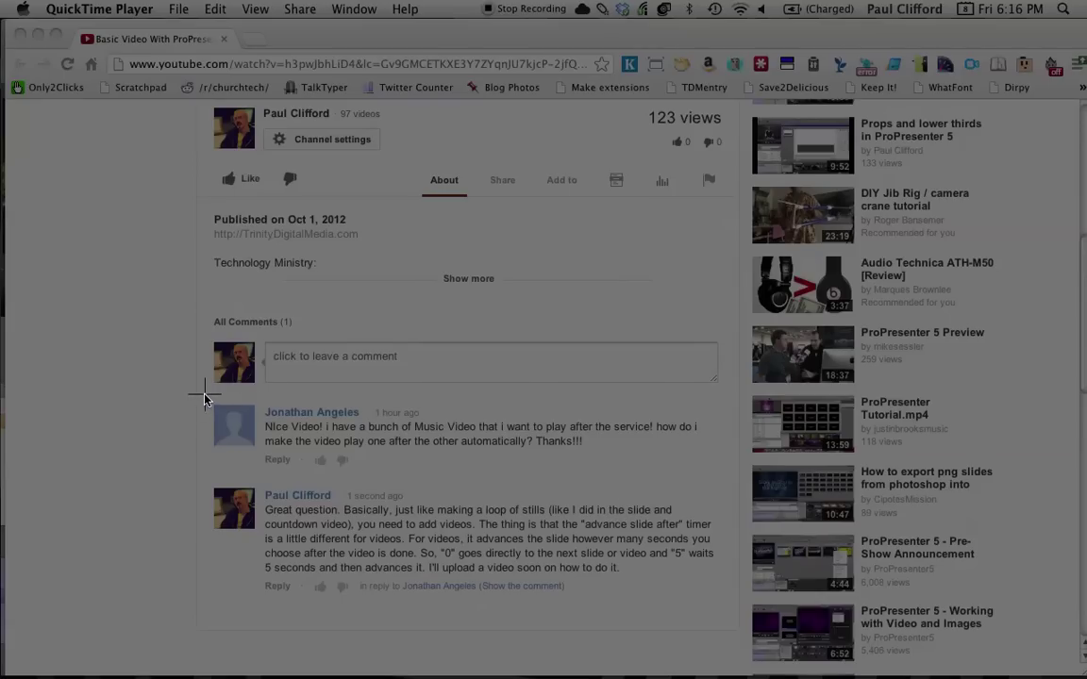
drag(204, 398, 721, 482)
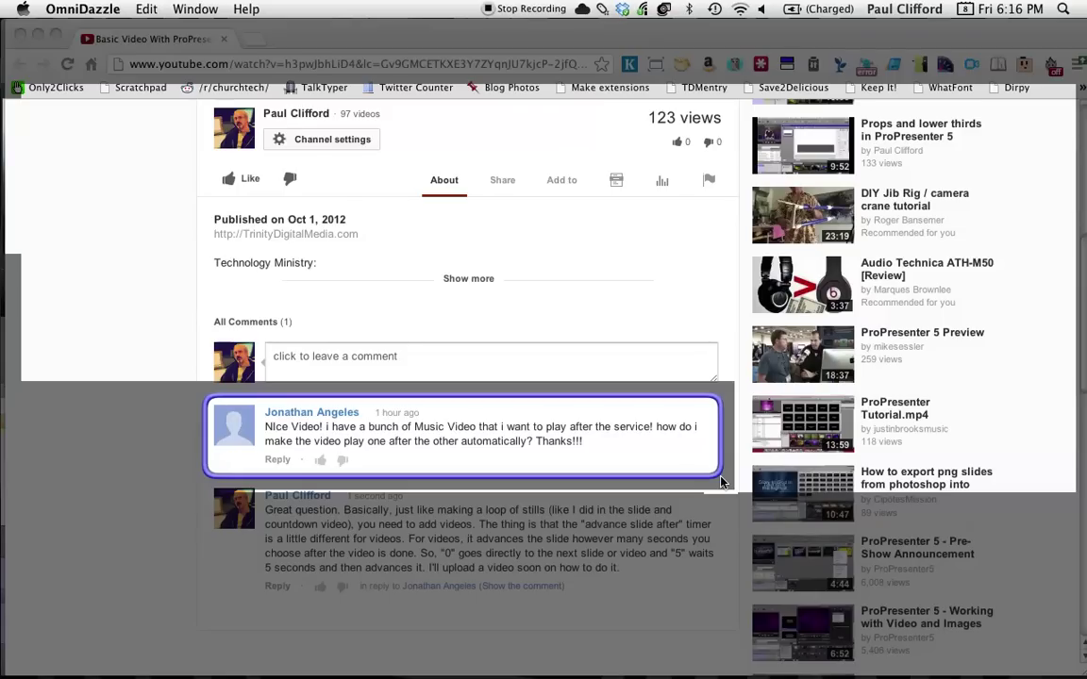
key(Escape)
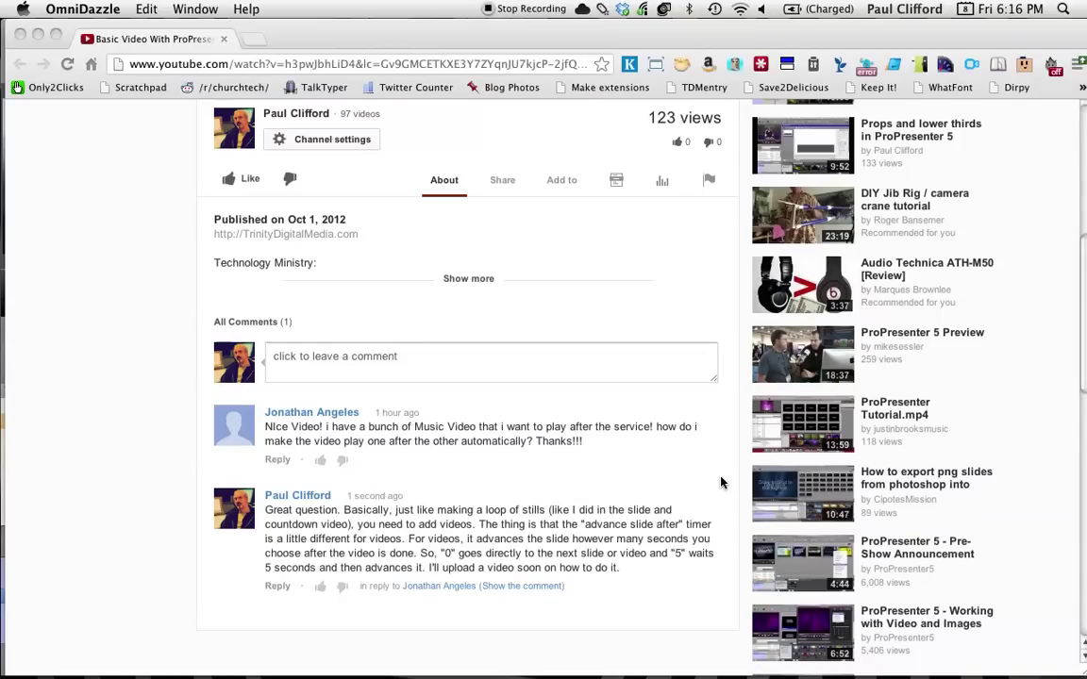
Step: Switch to ProPresenter and step the 121208 show through slides 2, 3 and 4
key(super+Tab)
key(super+Tab)
key(super+Tab)
key(super+Tab)
key(super+Tab)
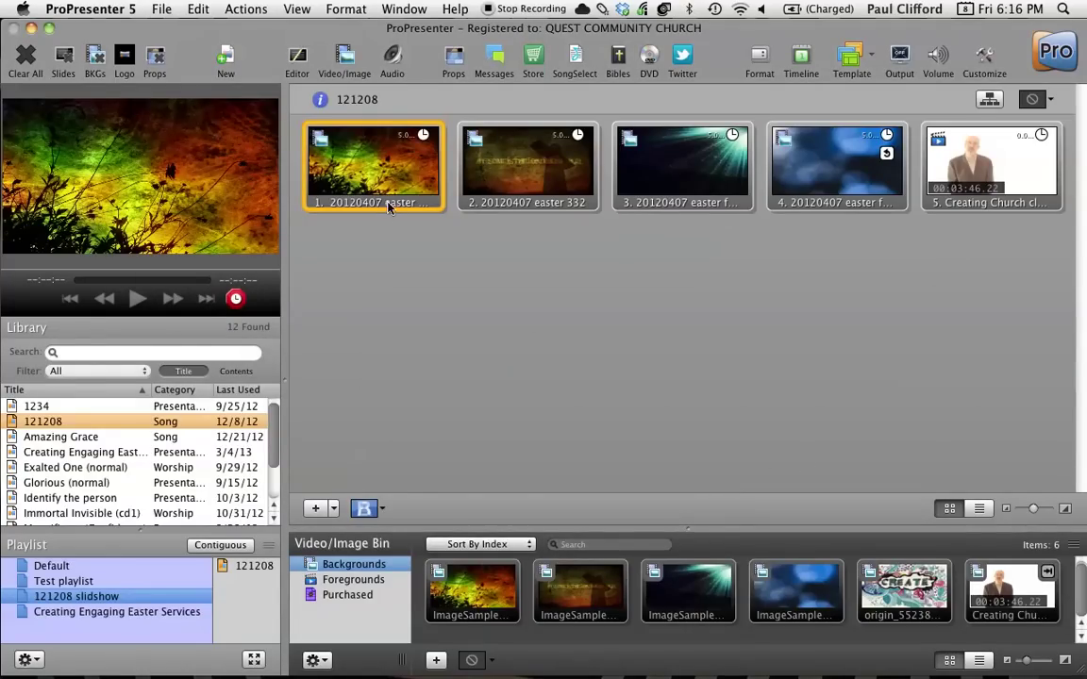
key(Right)
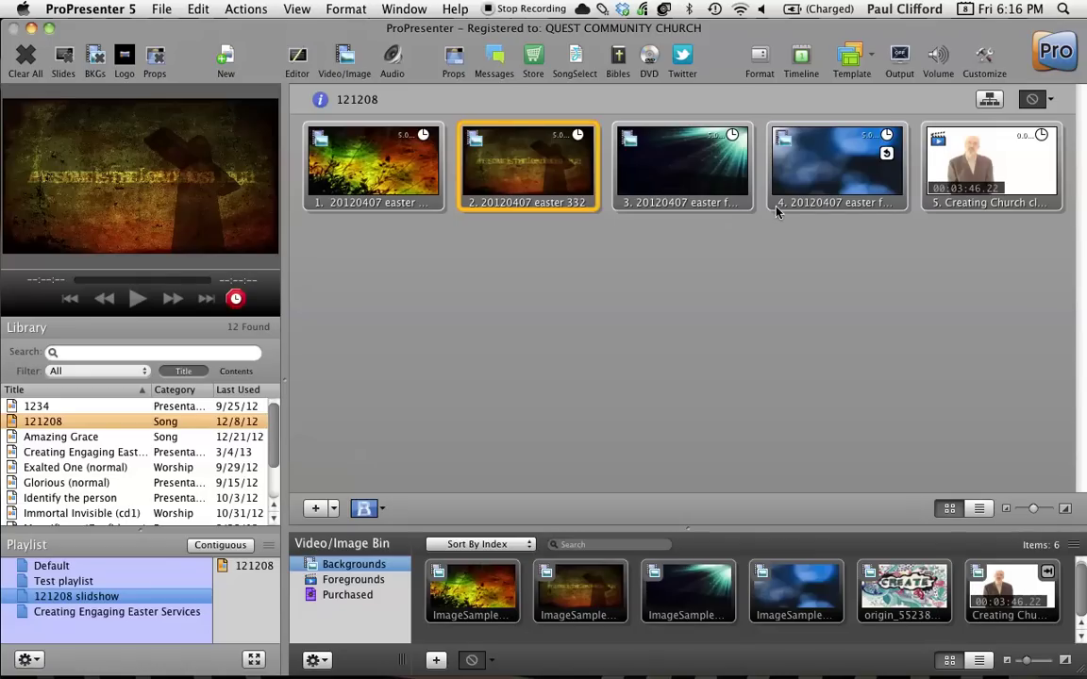
key(Right)
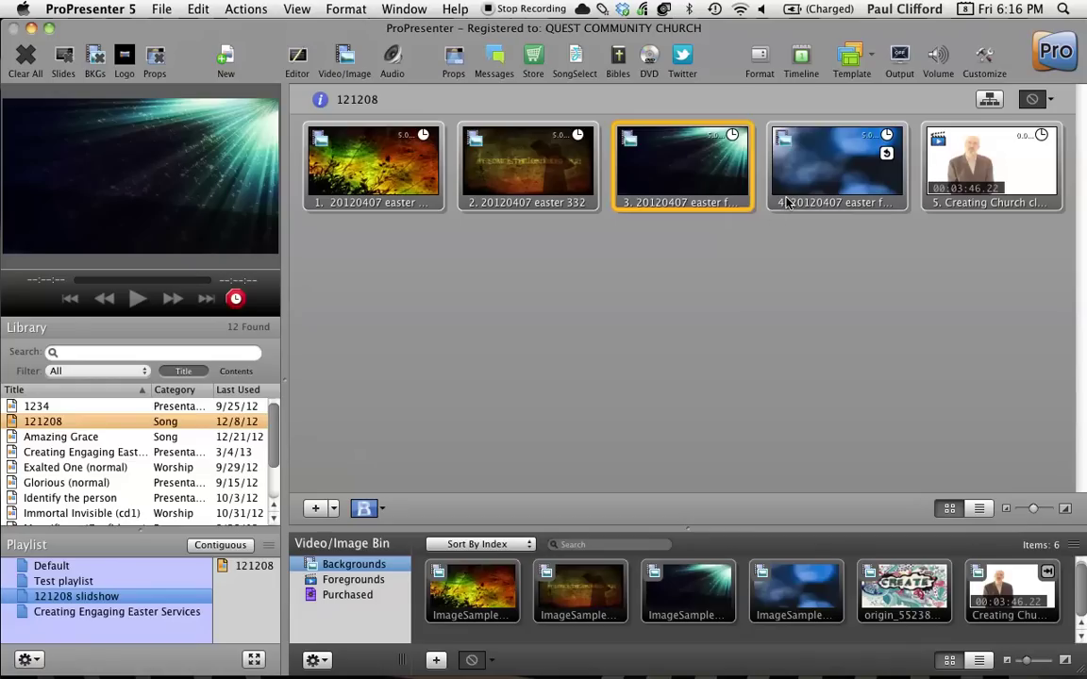
key(Right)
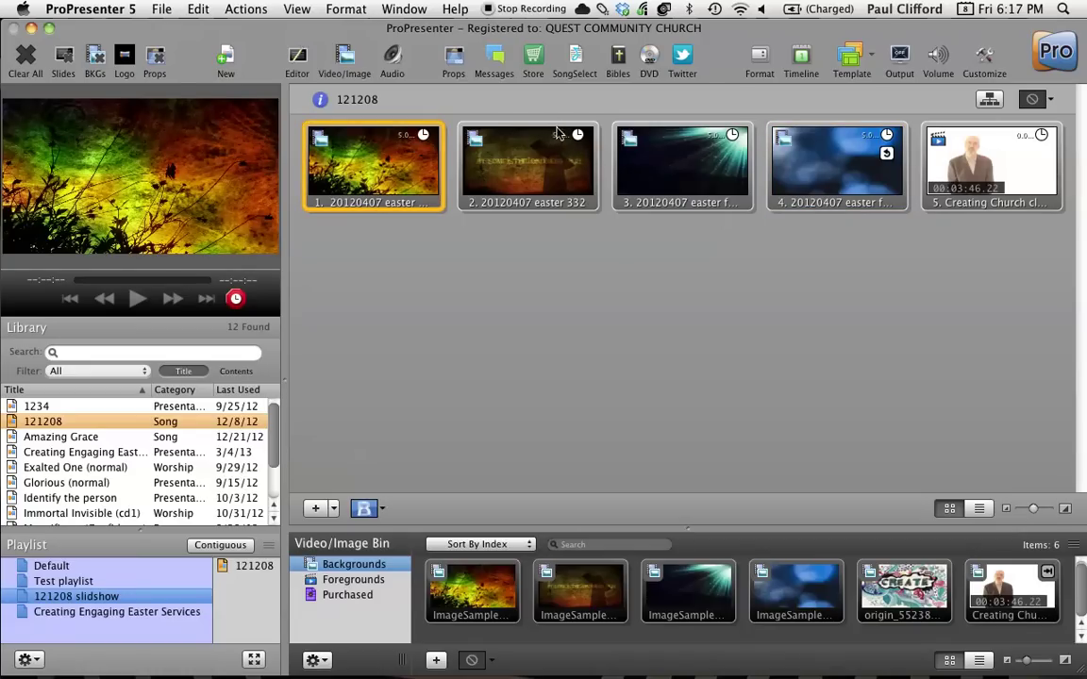
click(604, 9)
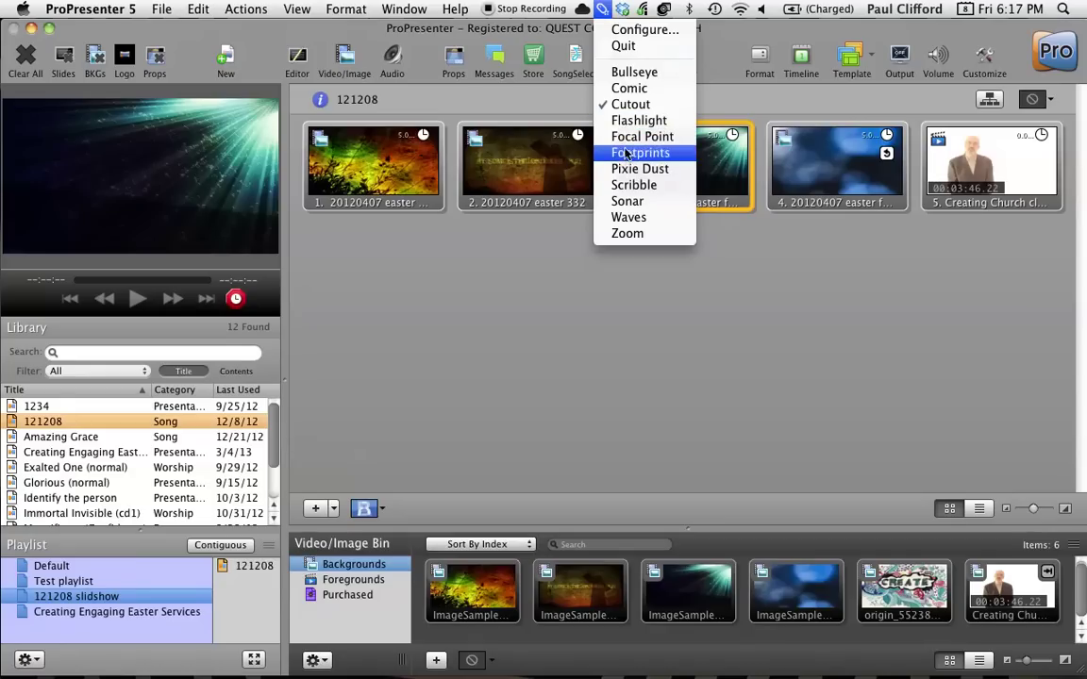
Step: With the OmniDazzle Scribble effect, draw a 5 over slide 2's timer
click(629, 186)
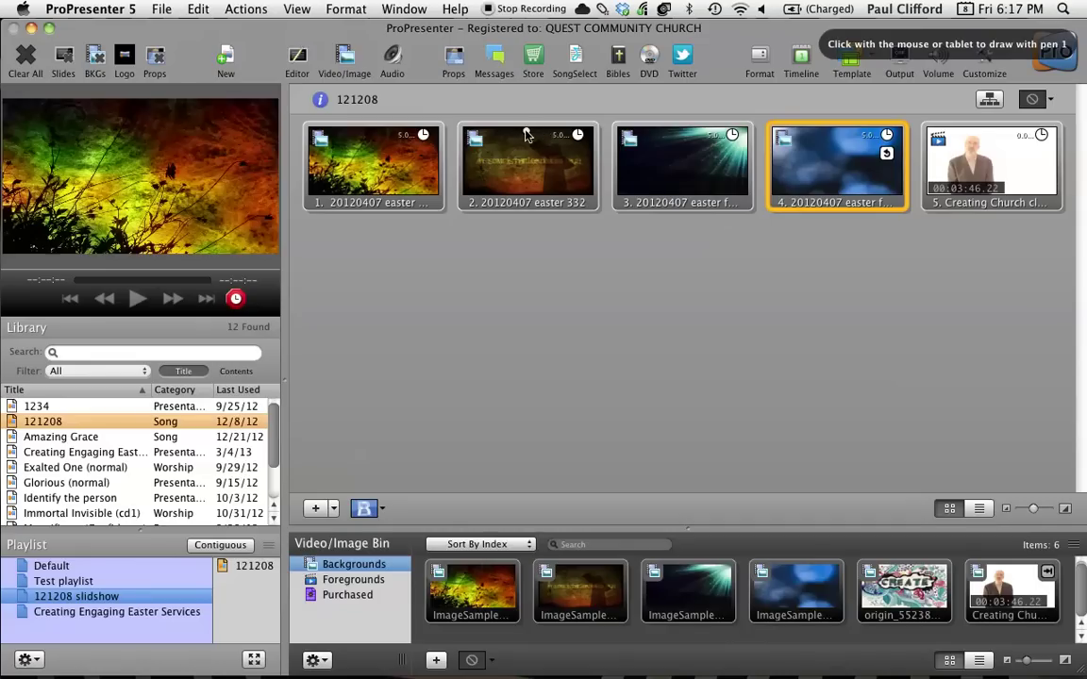
mouse_move(526, 135)
mouse_down()
mouse_move(526, 162)
mouse_move(545, 171)
mouse_move(523, 186)
mouse_up()
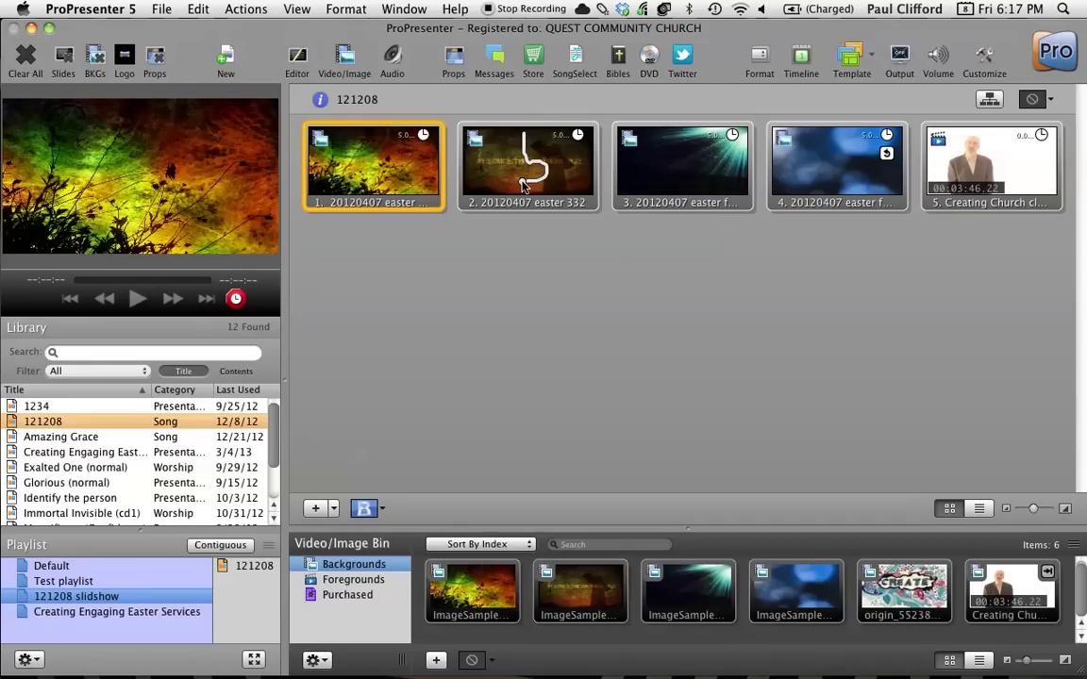
mouse_move(526, 137)
mouse_down()
mouse_move(546, 135)
mouse_move(557, 151)
mouse_move(564, 136)
mouse_move(576, 175)
mouse_up()
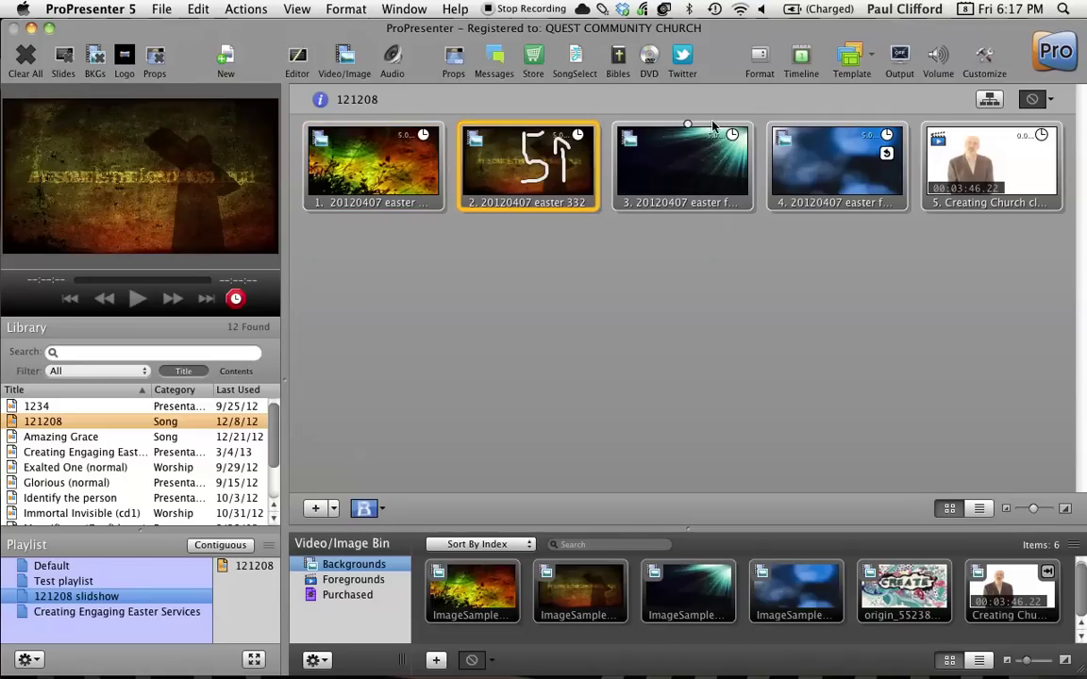
Step: Circle the timer icon on slide 3 and the extra corner marker on slide 4
click(731, 130)
mouse_move(722, 115)
mouse_down()
mouse_move(751, 121)
mouse_move(742, 145)
mouse_move(719, 124)
mouse_up()
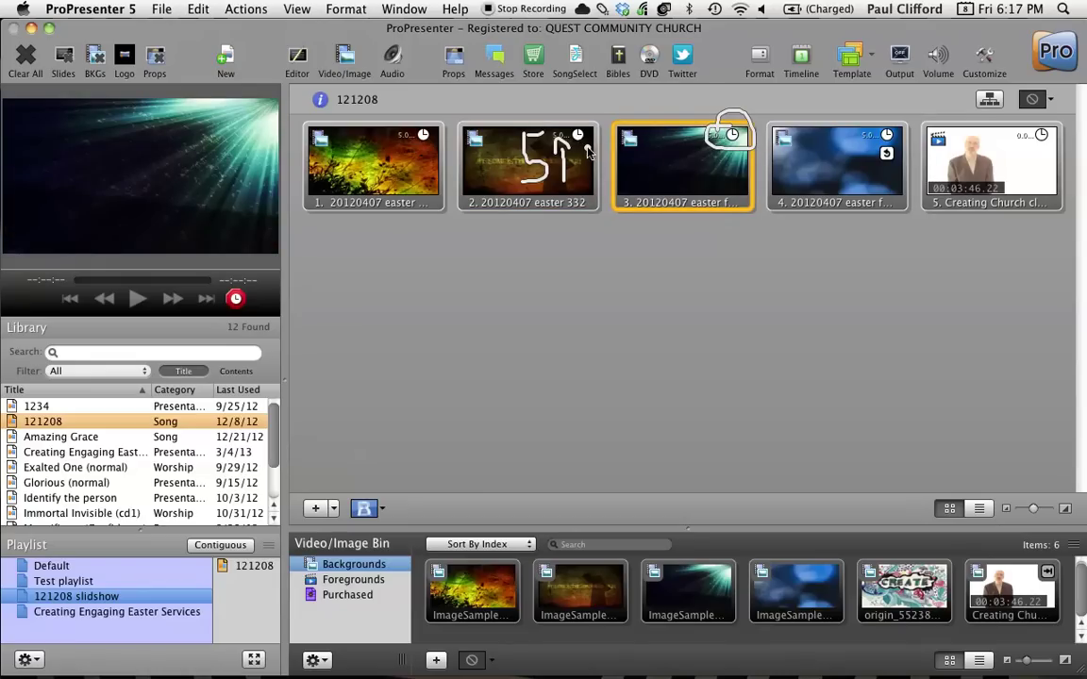
click(775, 142)
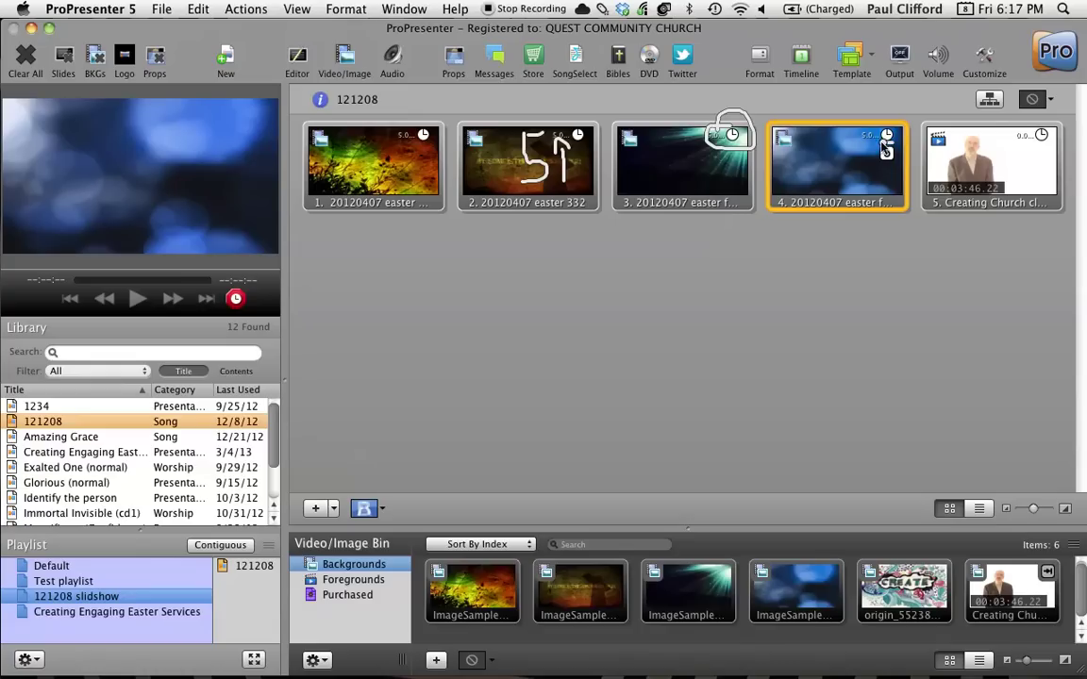
drag(875, 165, 891, 141)
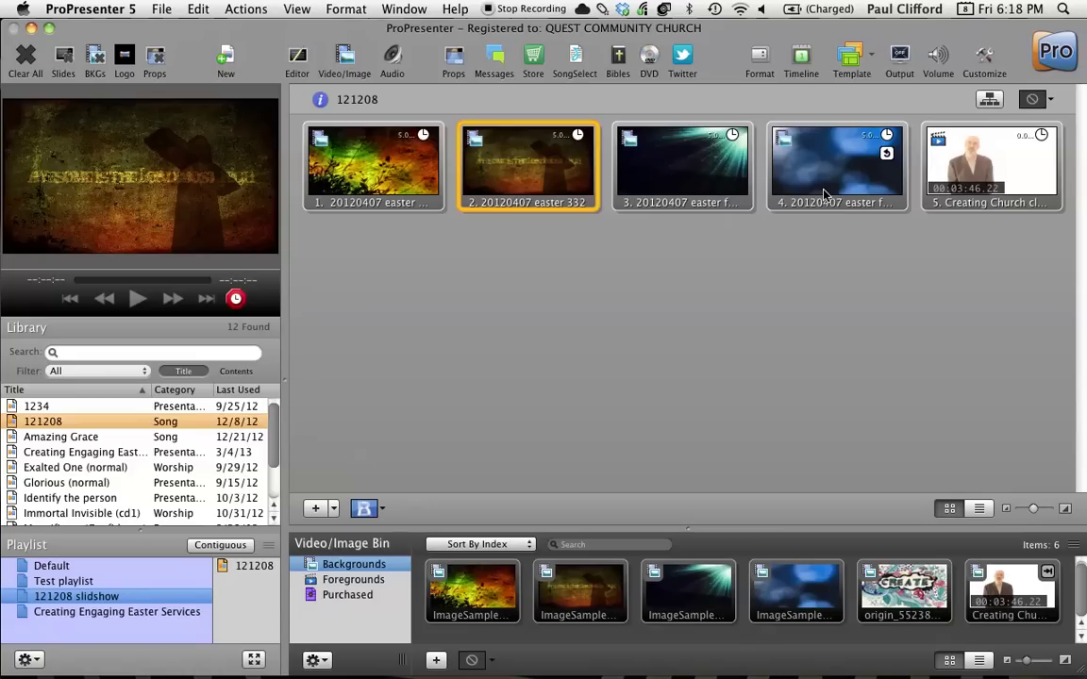
Step: Circle slide 5's video icon with the pen, then show the Foregrounds bin with its Creating Church video
key(ctrl+1)
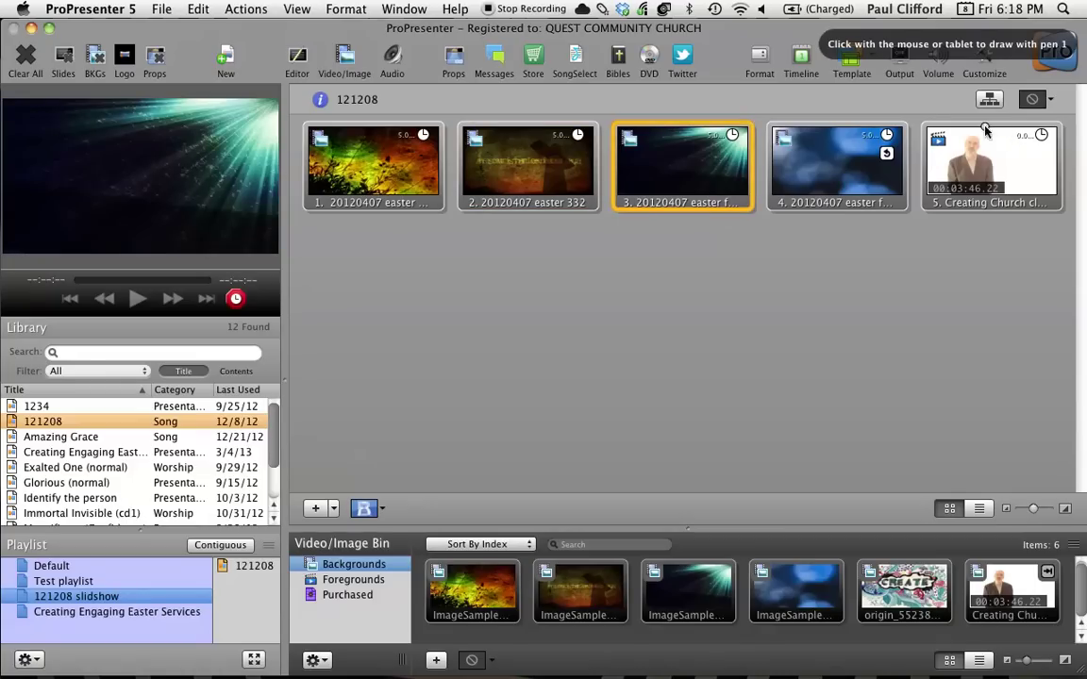
mouse_move(986, 130)
mouse_down()
mouse_move(981, 165)
mouse_move(915, 153)
mouse_move(945, 126)
mouse_up()
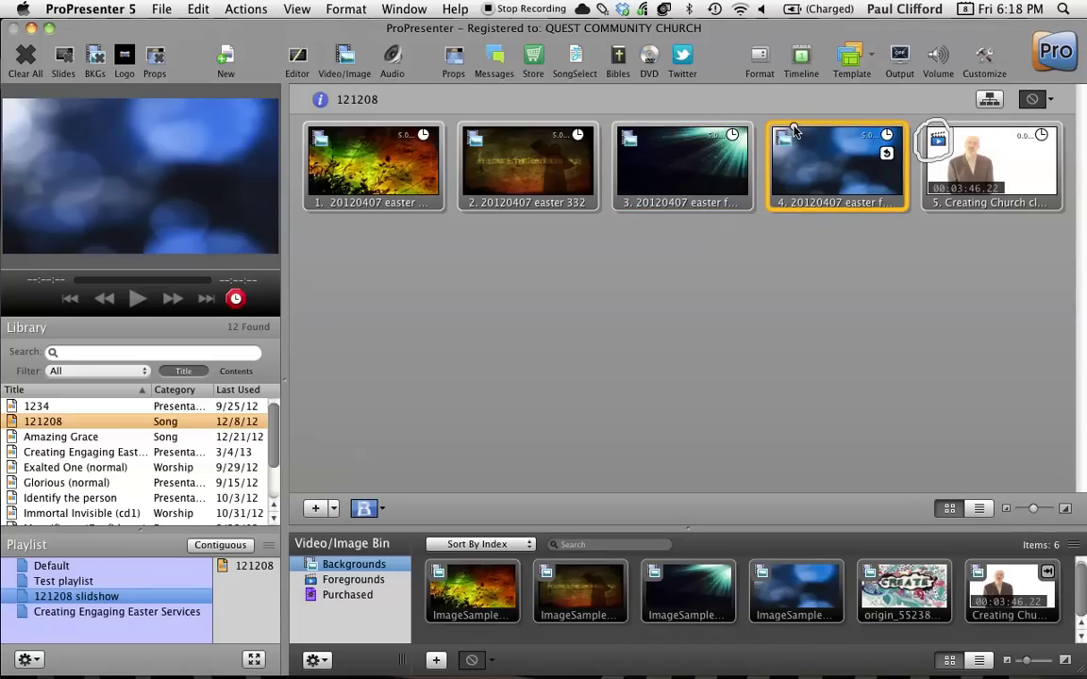
mouse_move(800, 135)
mouse_down()
mouse_move(798, 153)
mouse_move(769, 153)
mouse_move(769, 126)
mouse_up()
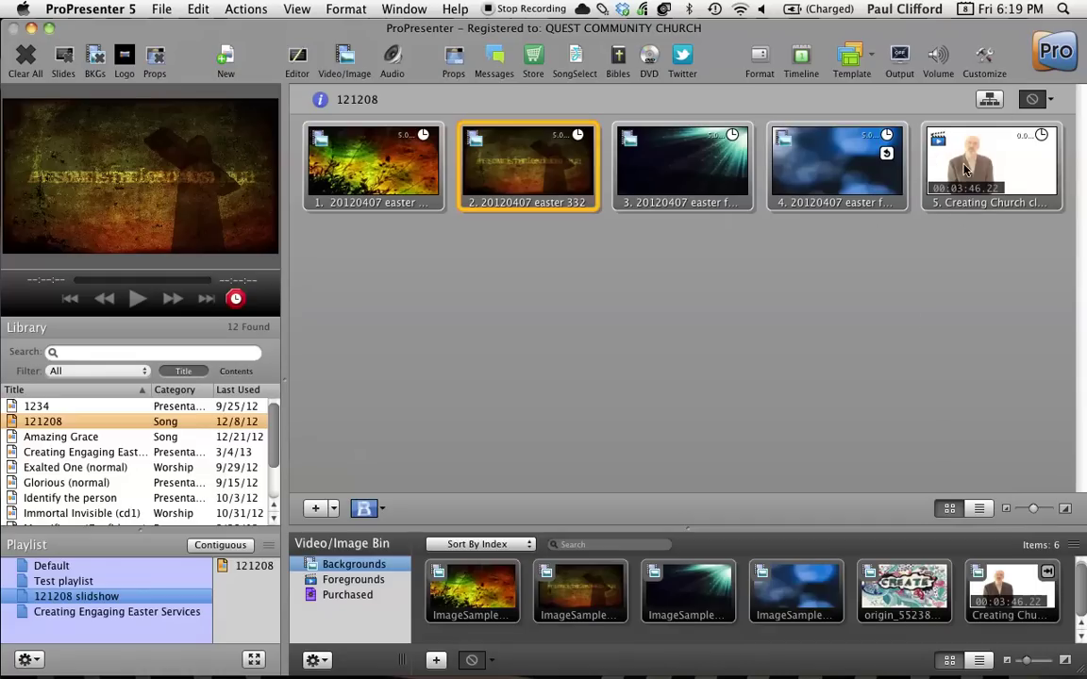
click(373, 585)
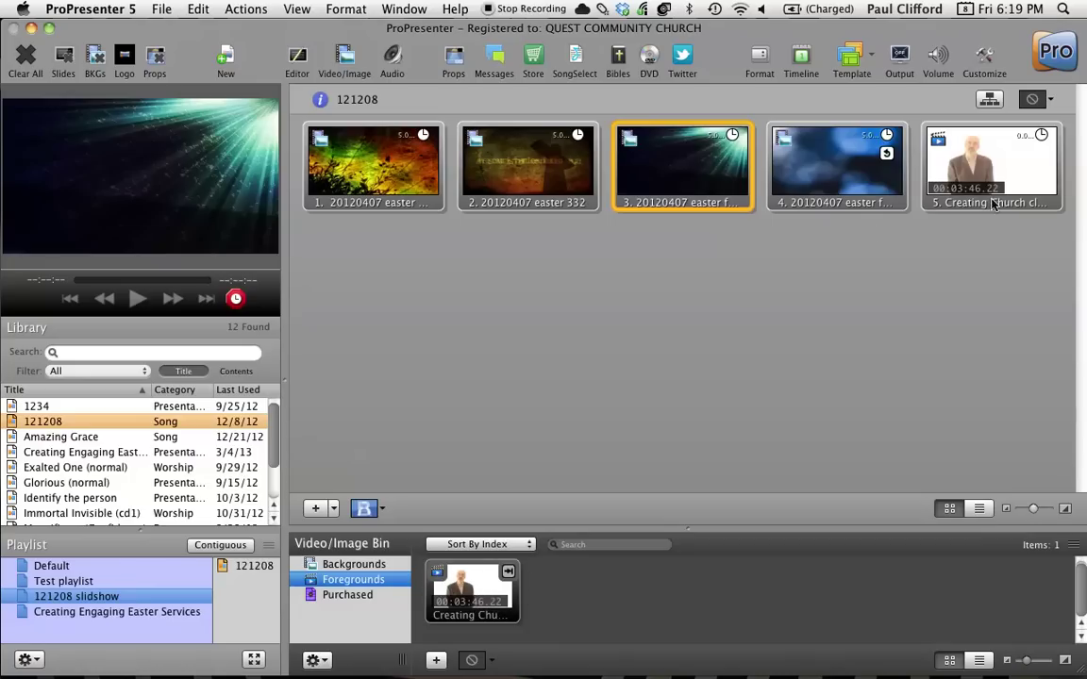
Step: Bring up the Go to Next Timer settings for video slide 5 and underline the foreground-video note
right_click(1020, 159)
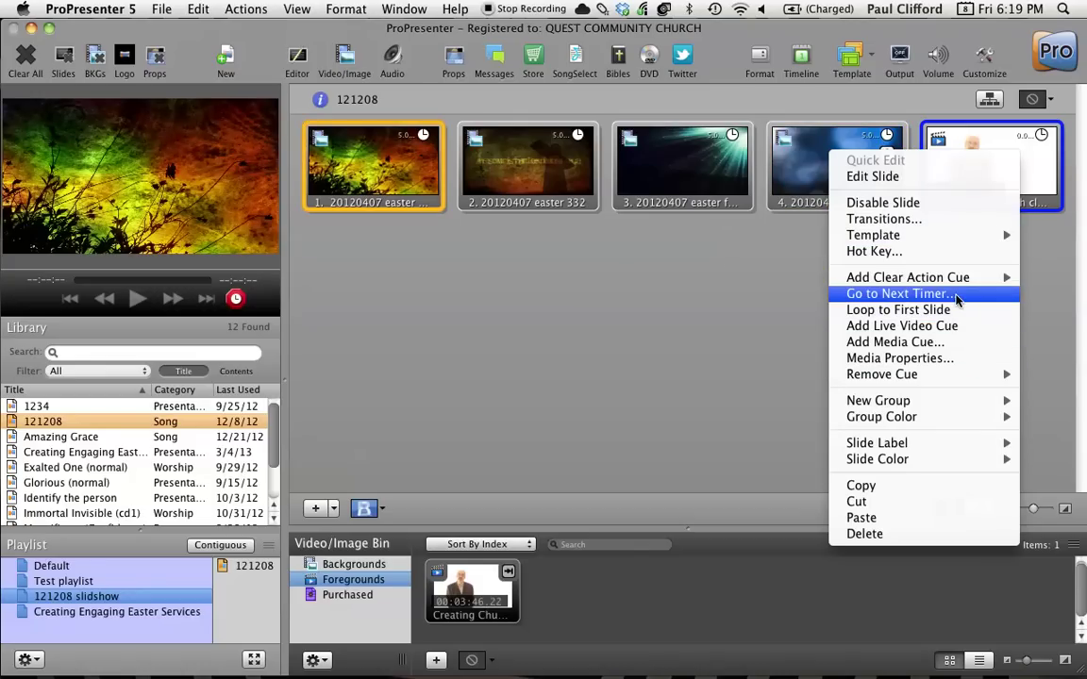
click(956, 299)
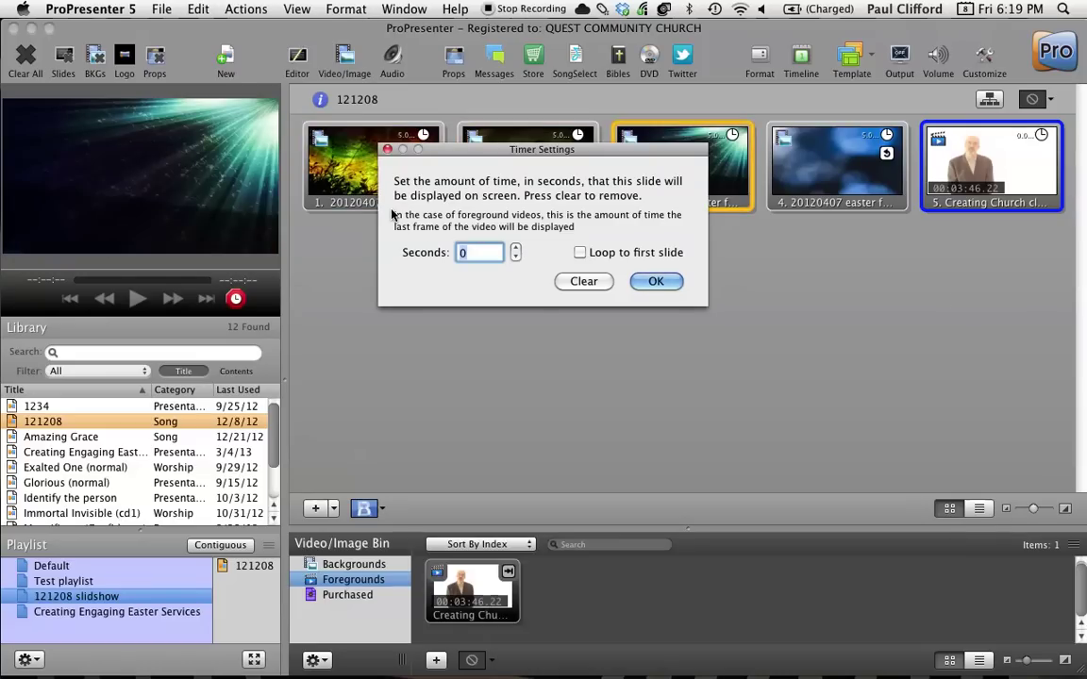
key(ctrl+1)
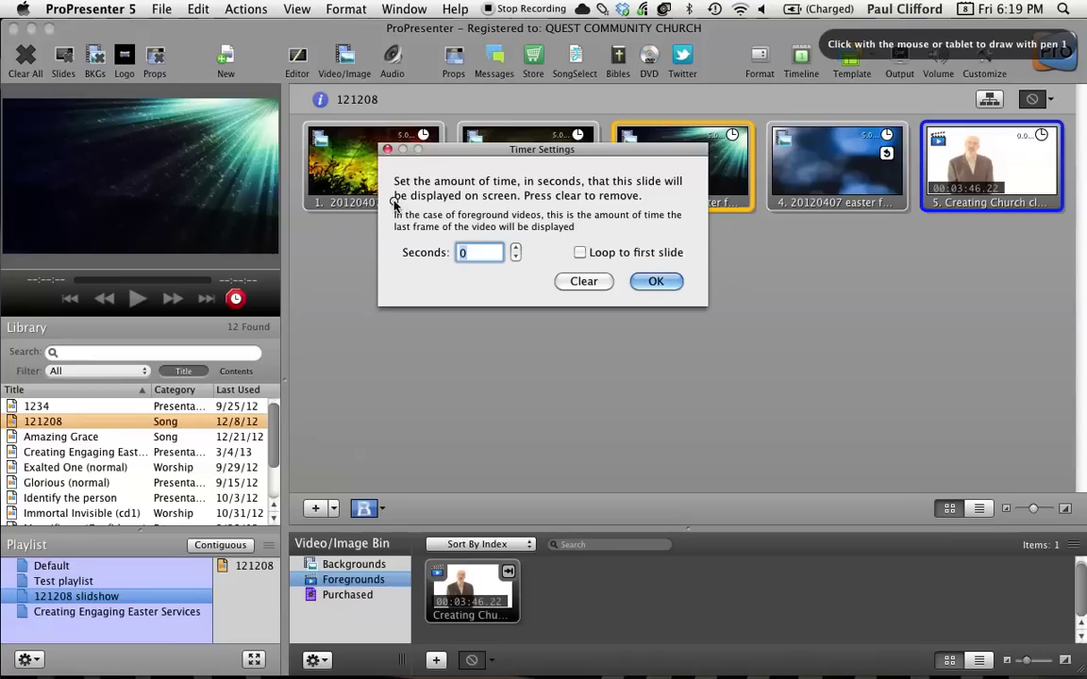
mouse_move(392, 219)
mouse_down()
mouse_move(403, 236)
mouse_move(480, 241)
mouse_move(694, 211)
mouse_move(661, 197)
mouse_move(392, 202)
mouse_up()
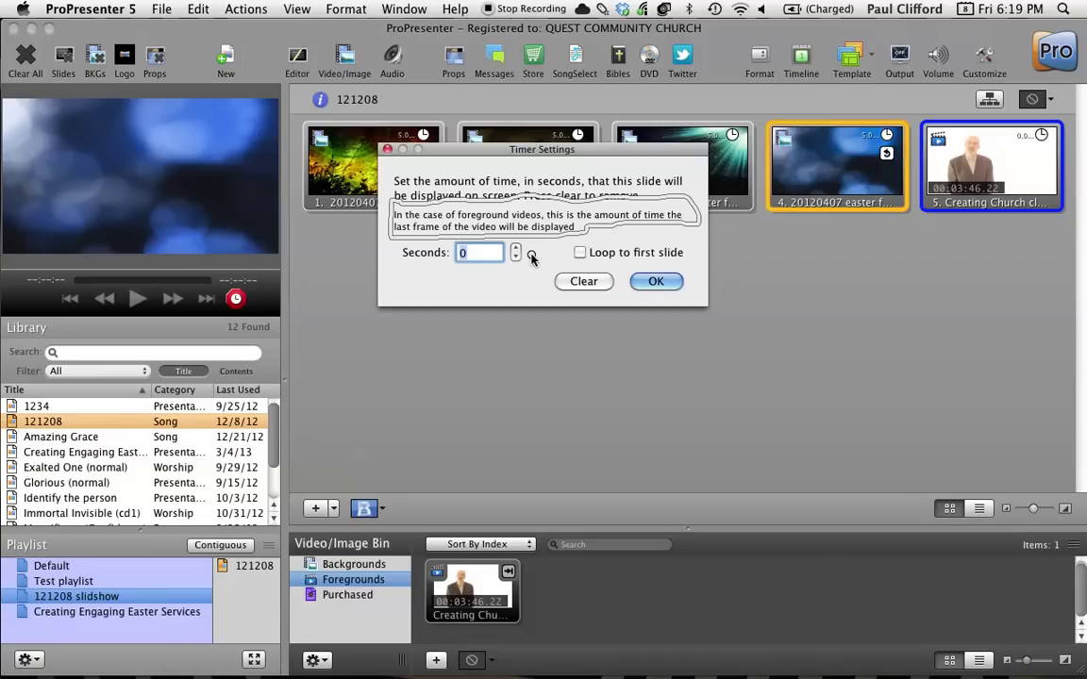
Step: Set the timer's Seconds to 0 with the stepper and confirm with OK
click(515, 249)
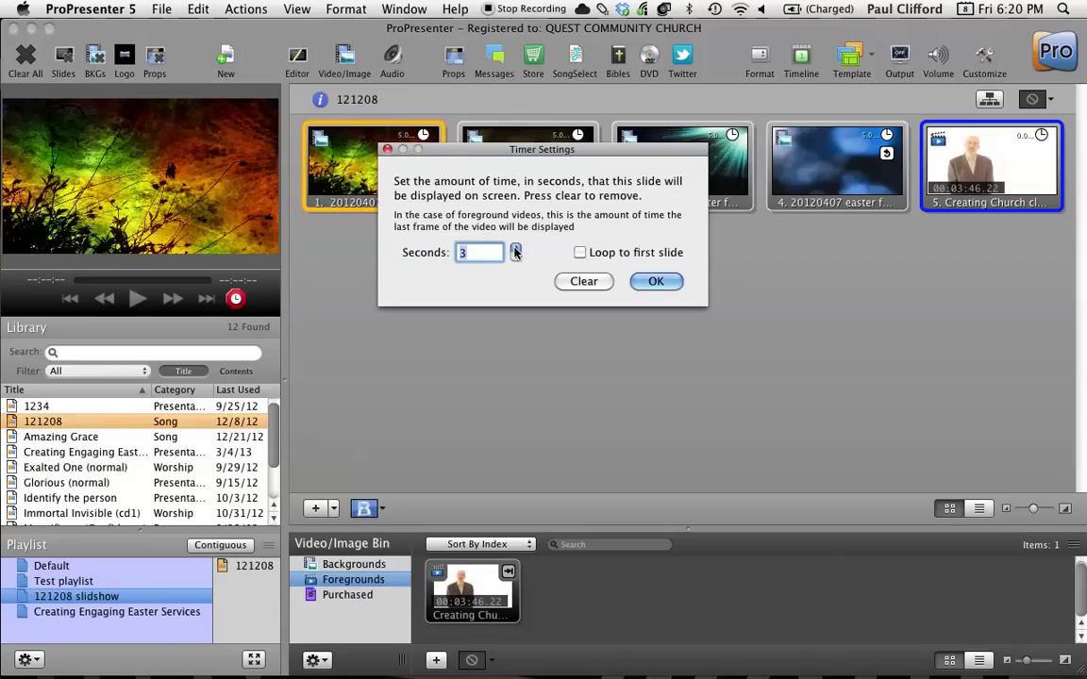
click(516, 249)
click(516, 249)
click(516, 249)
click(515, 249)
click(515, 258)
click(515, 258)
click(515, 258)
click(515, 258)
click(515, 258)
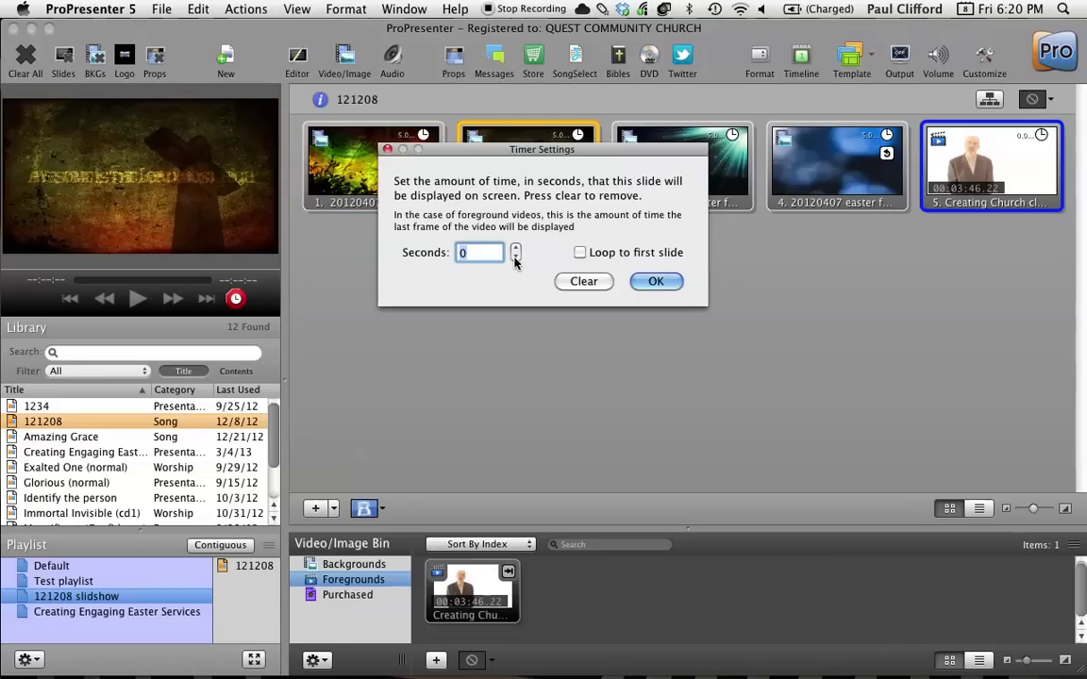
double_click(462, 257)
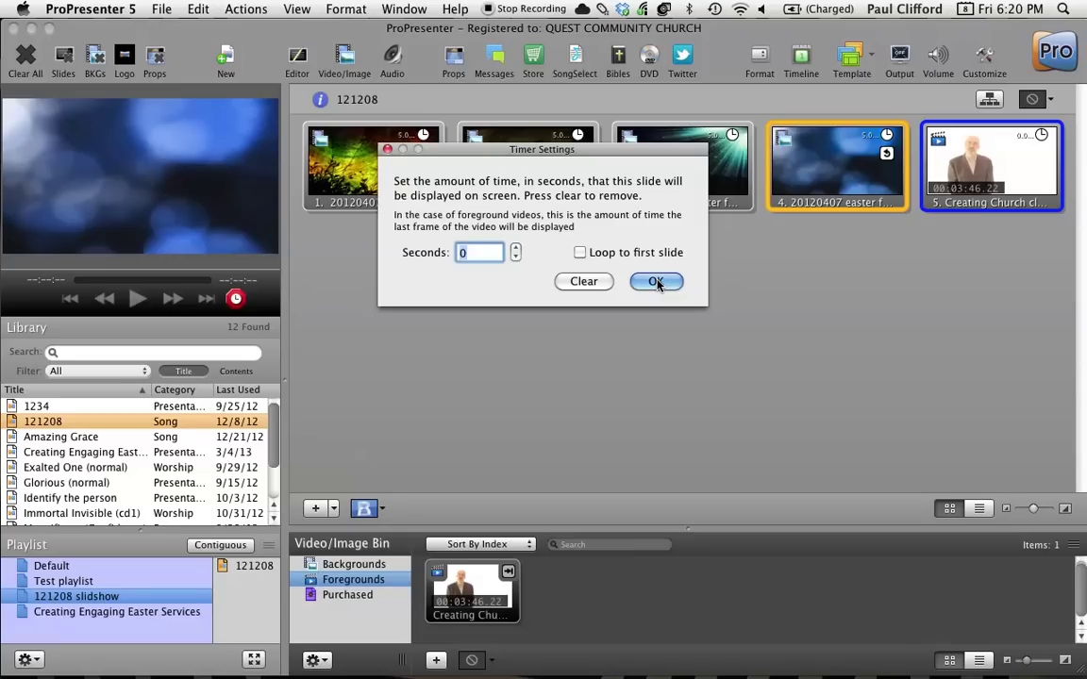
click(657, 284)
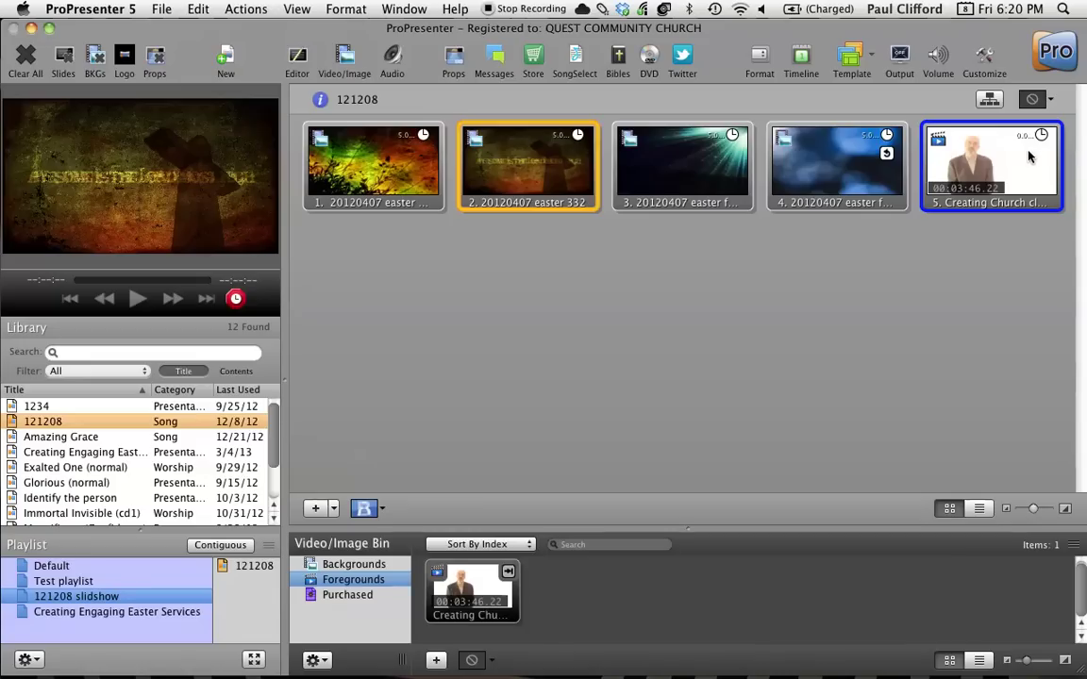
Step: Move the video slide ahead of the blue slide, play from slide 3, and scrub the video near its end
drag(1029, 151, 817, 162)
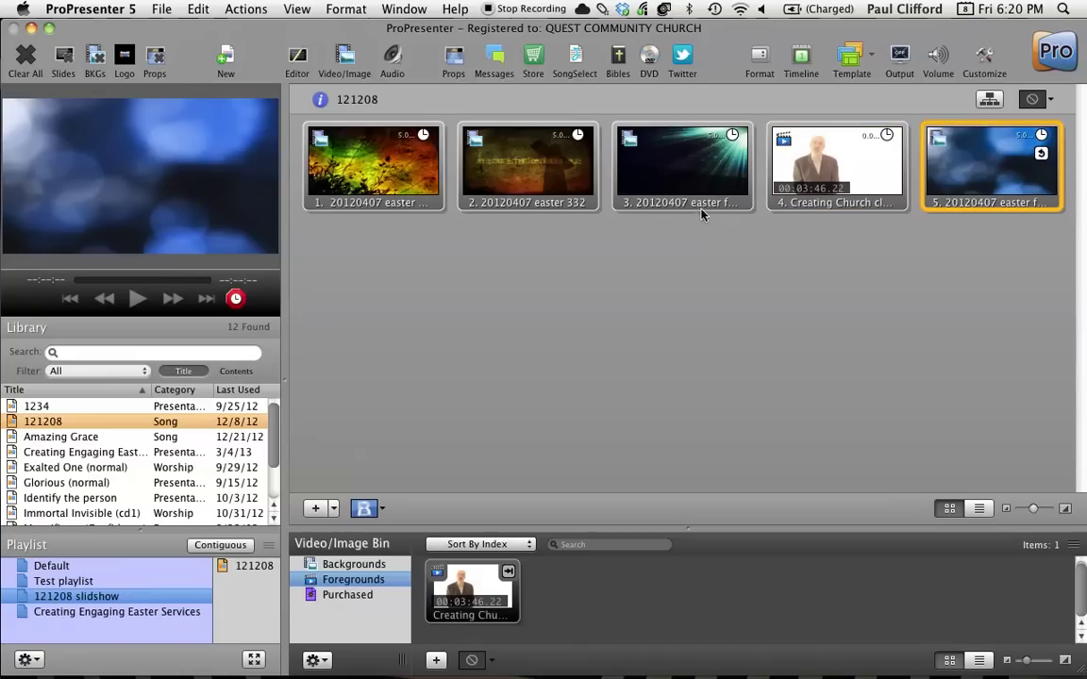
click(683, 150)
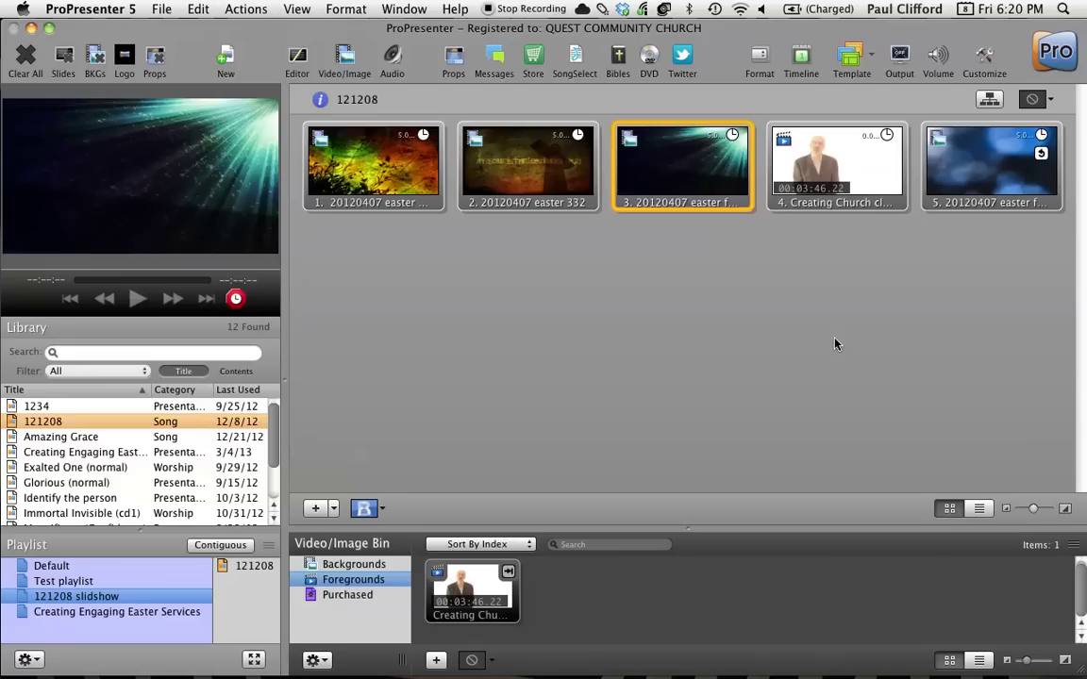
key(Right)
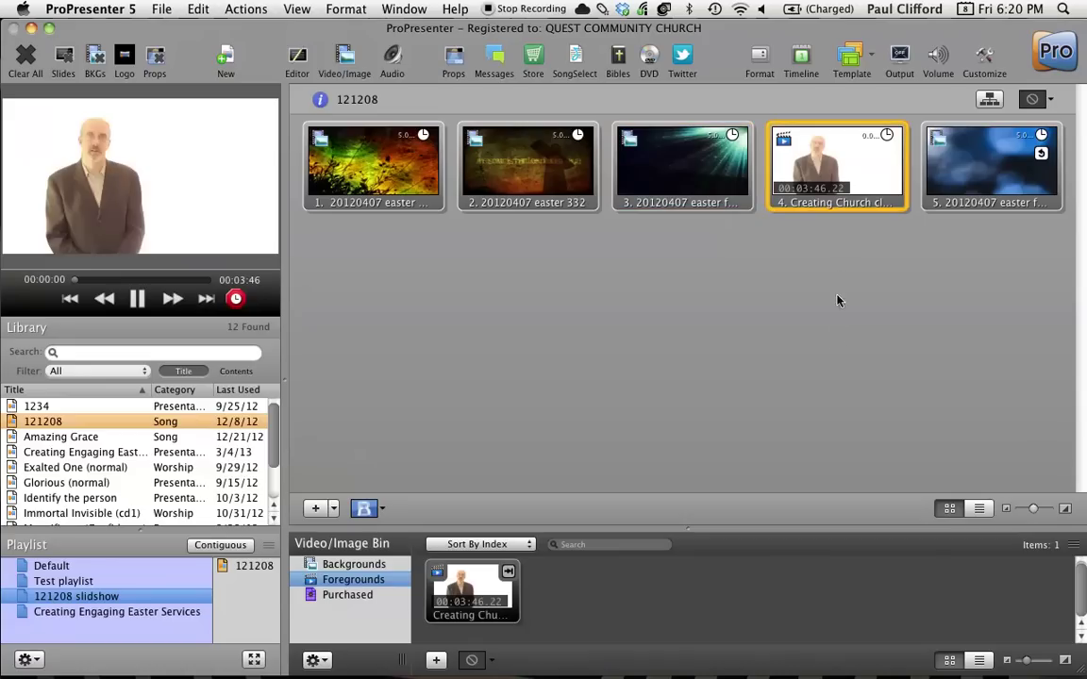
click(199, 281)
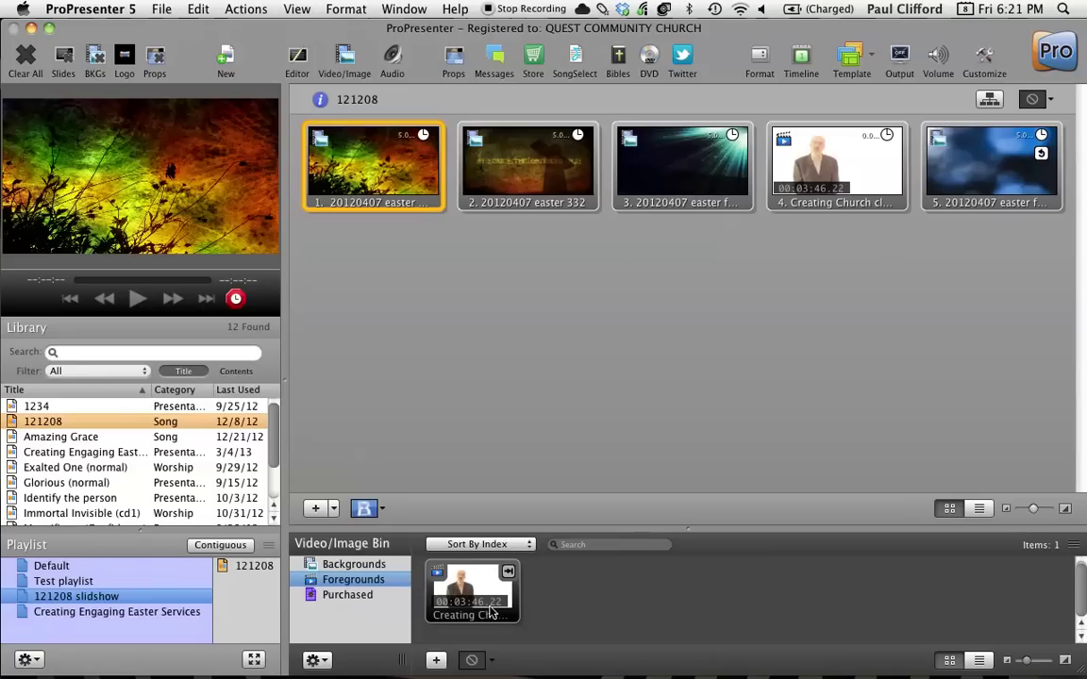
Step: Add the Creating Church video to the playlist, play it, then make 121208's blue slide 5 live
drag(490, 605, 238, 591)
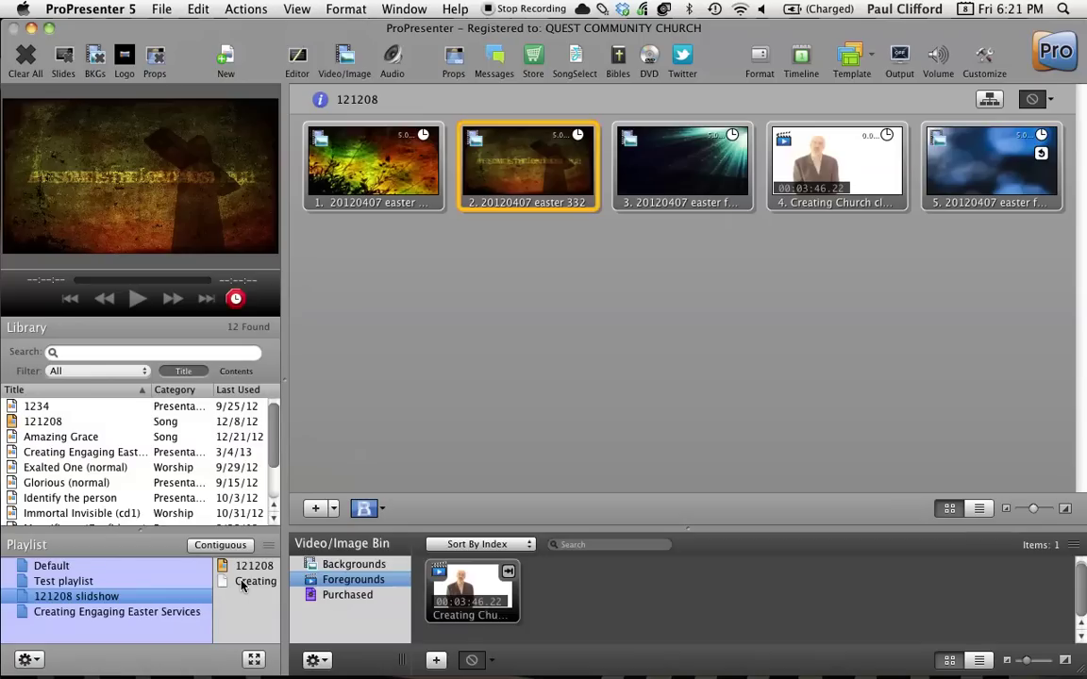
click(242, 582)
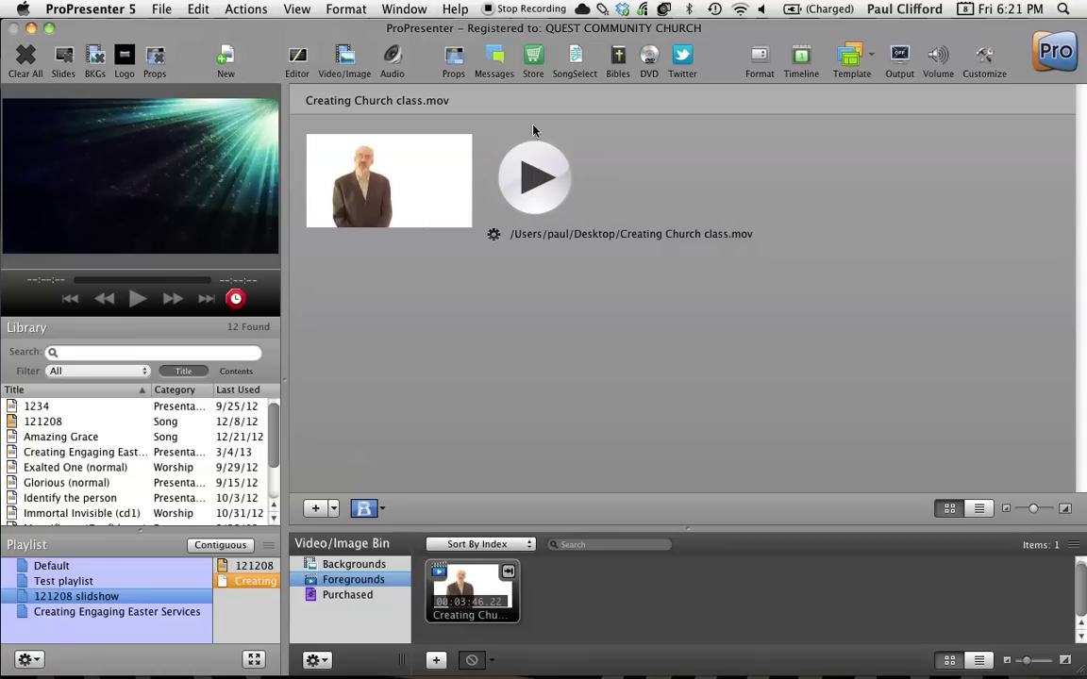
click(557, 168)
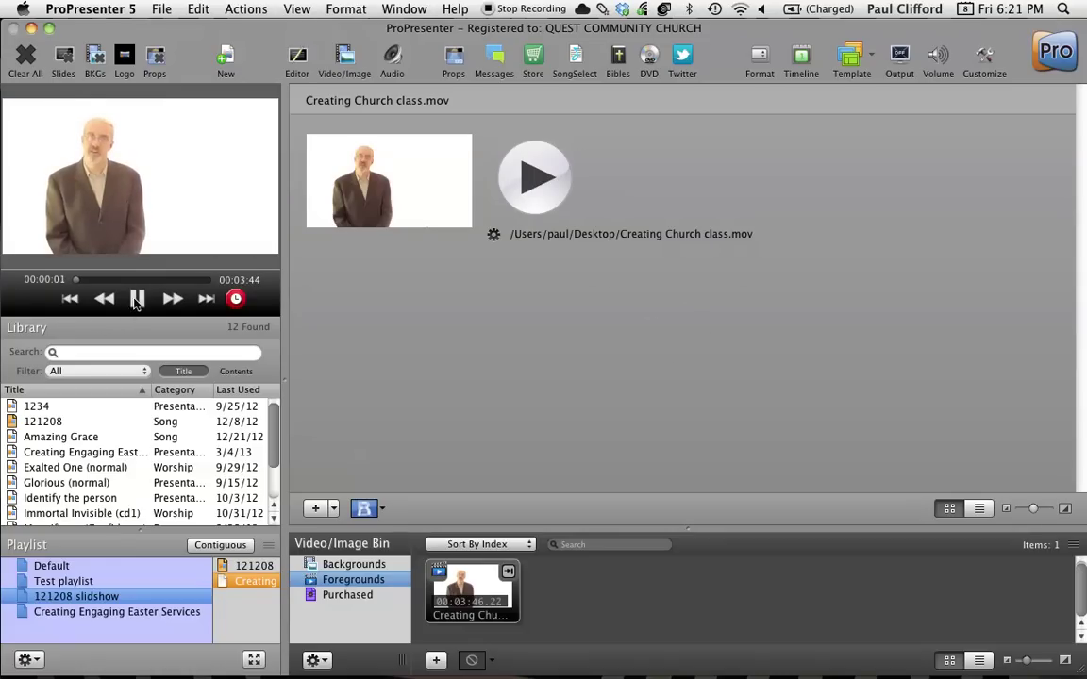
click(268, 566)
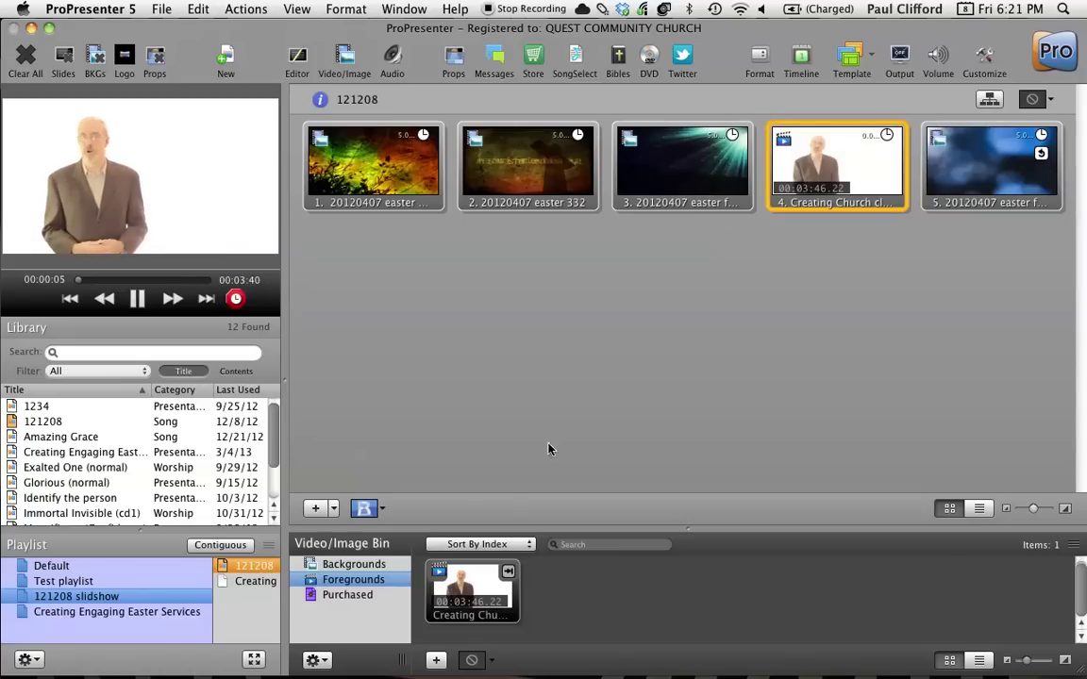
click(1006, 180)
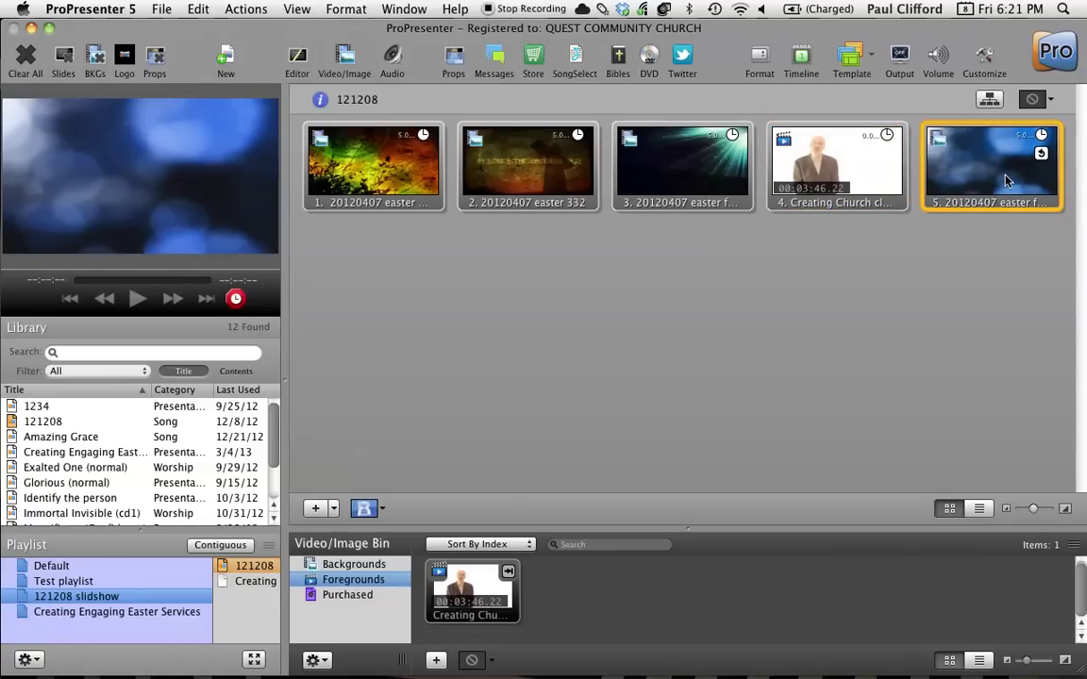
Step: Show the Backgrounds bin, move the video slide to the row's end, and return to 121208
click(326, 566)
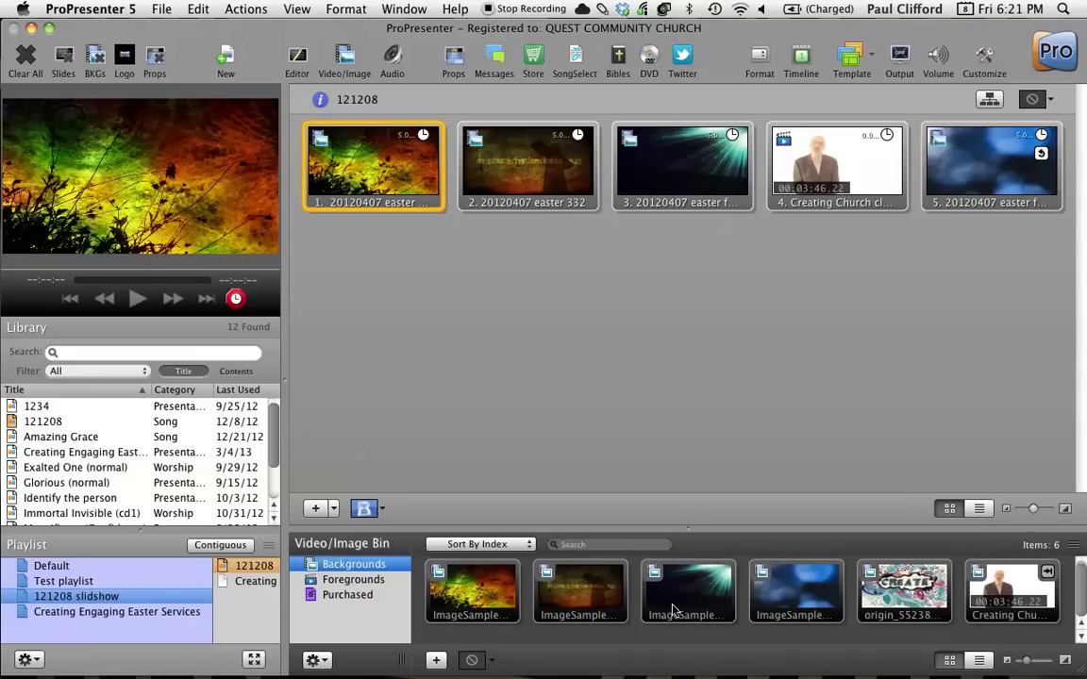
drag(835, 193, 978, 341)
double_click(967, 188)
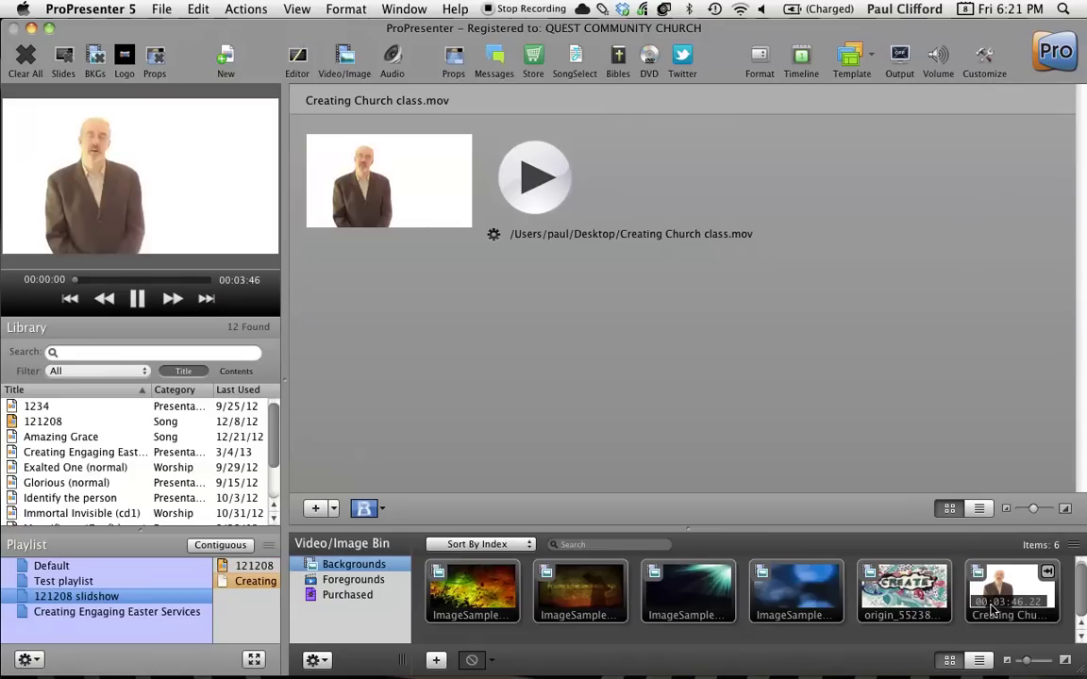
click(251, 566)
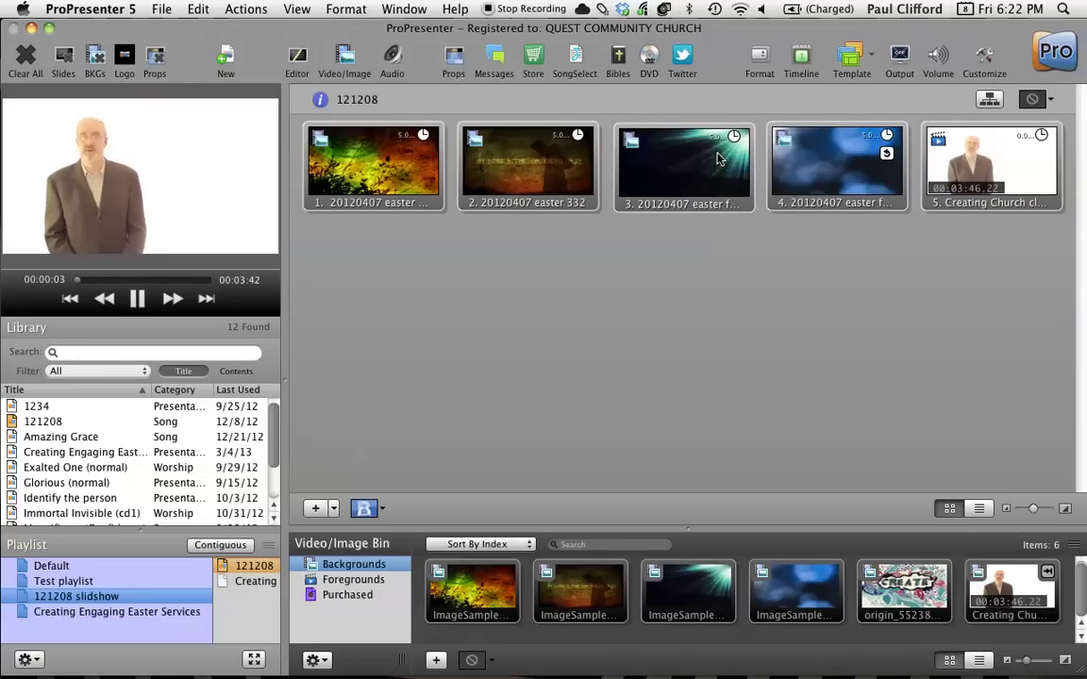
Step: Play slides 3 to 4, then drop the Creating Church video from Backgrounds in as slide 4
click(719, 160)
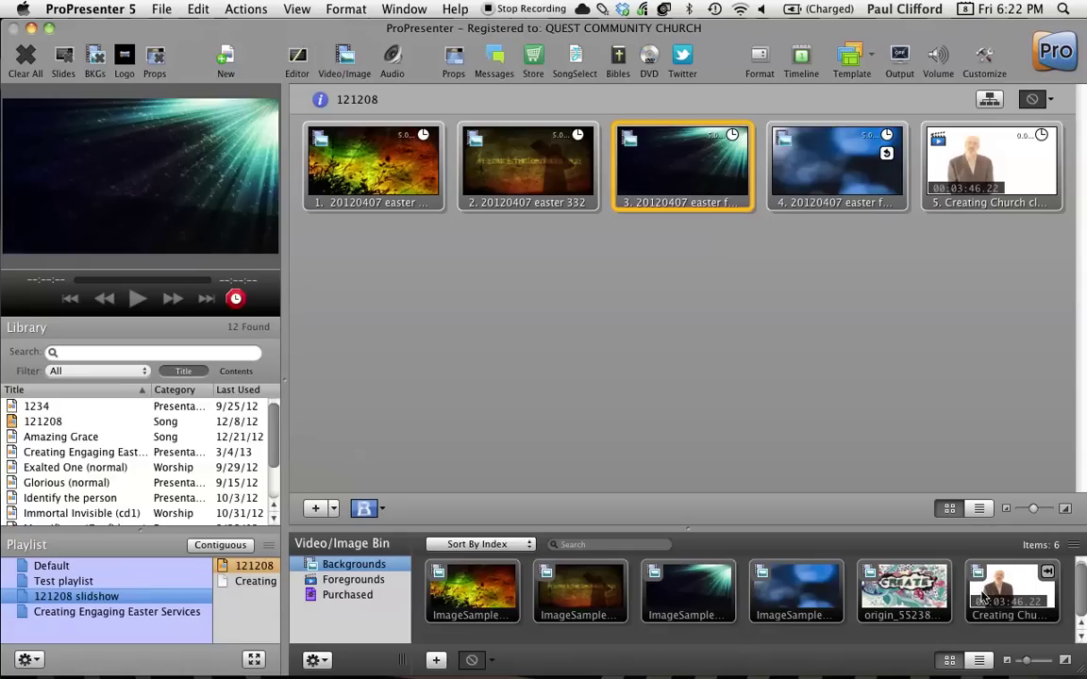
key(Right)
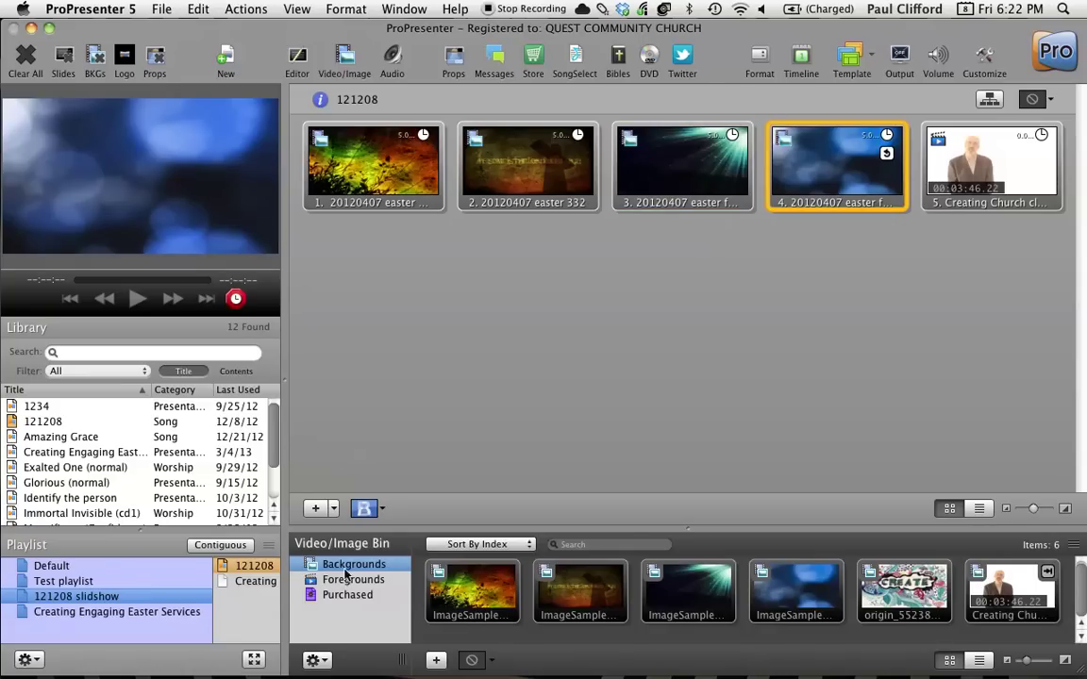
click(356, 563)
drag(972, 585, 757, 200)
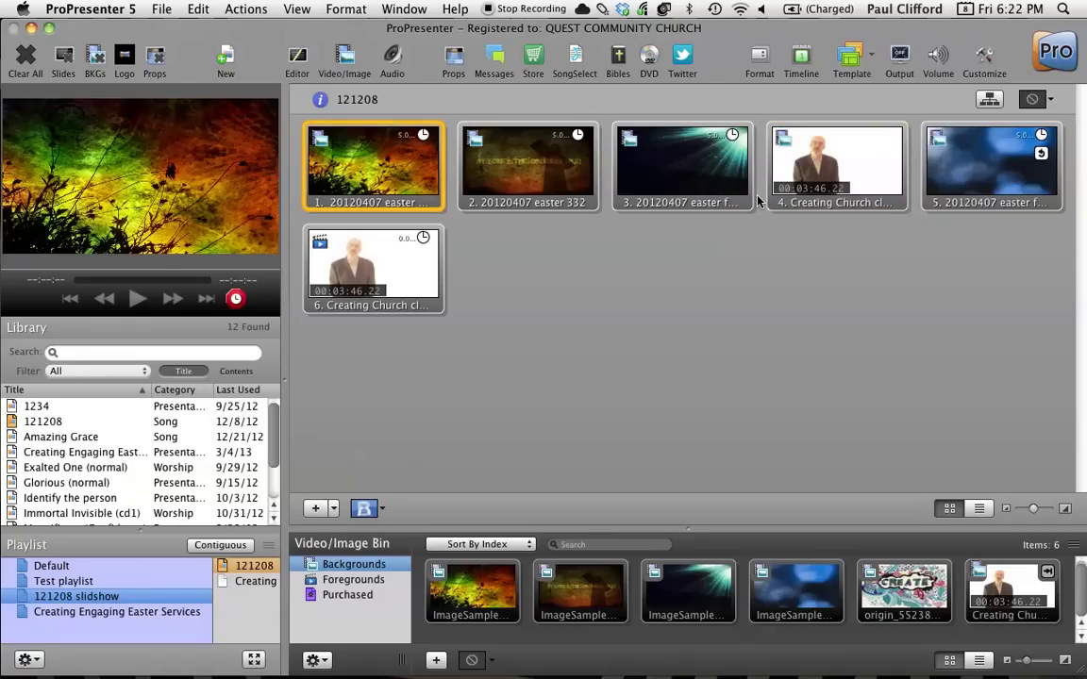
Step: Give slide 4's Creating Church video a zero-second Go to Next Timer, then deselect it
right_click(831, 180)
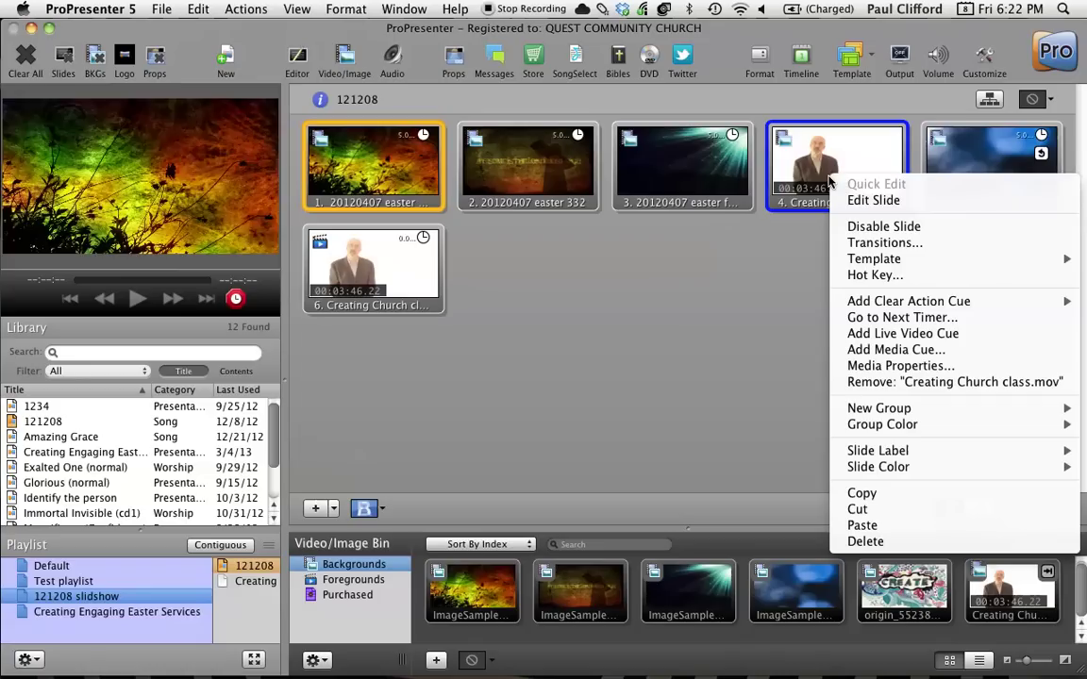
mouse_move(873, 263)
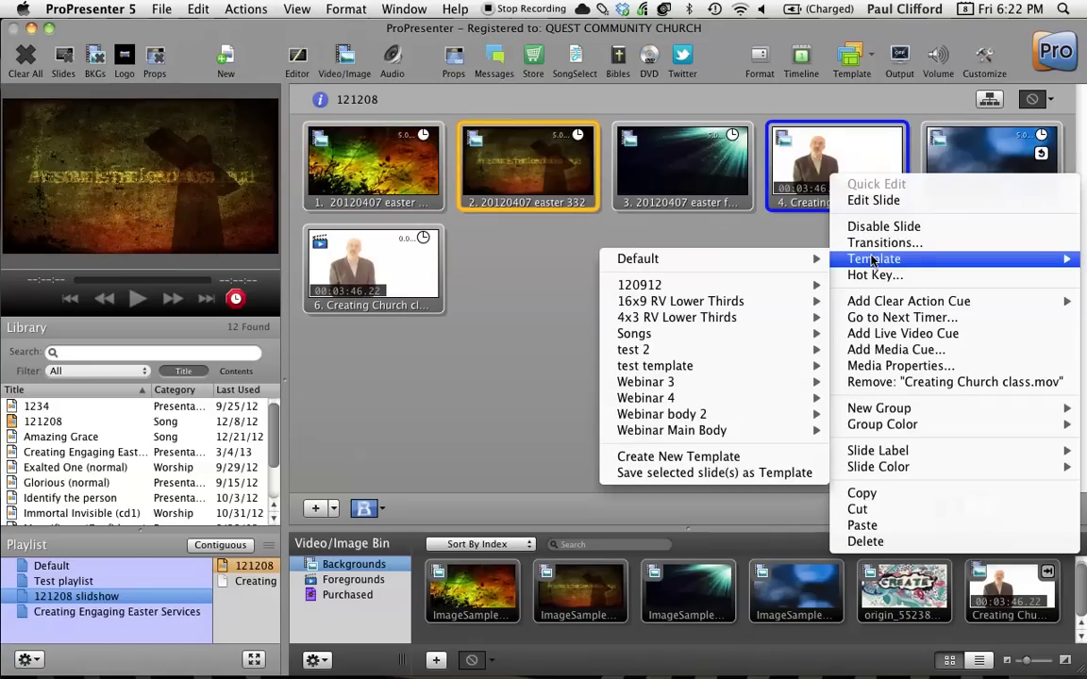
click(896, 321)
click(650, 282)
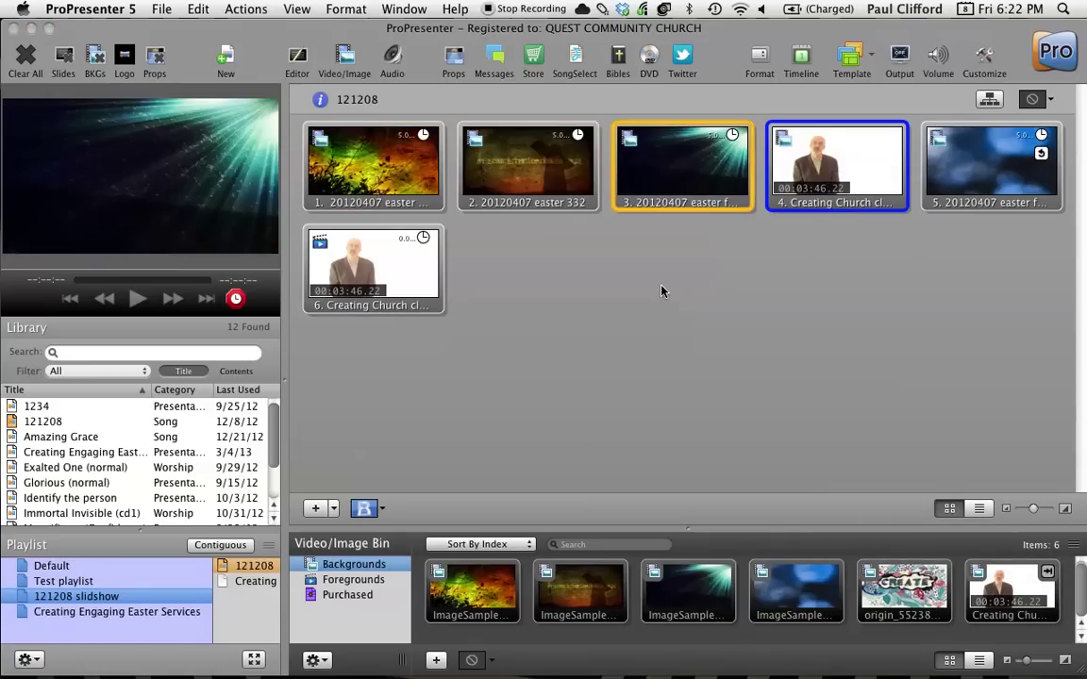
click(840, 309)
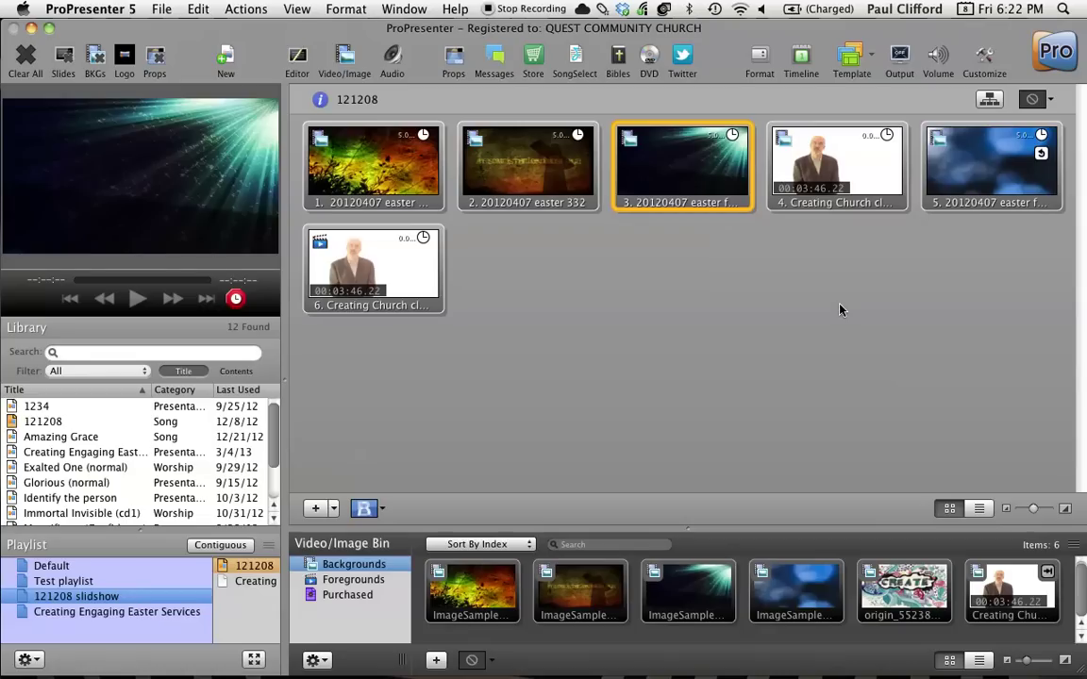